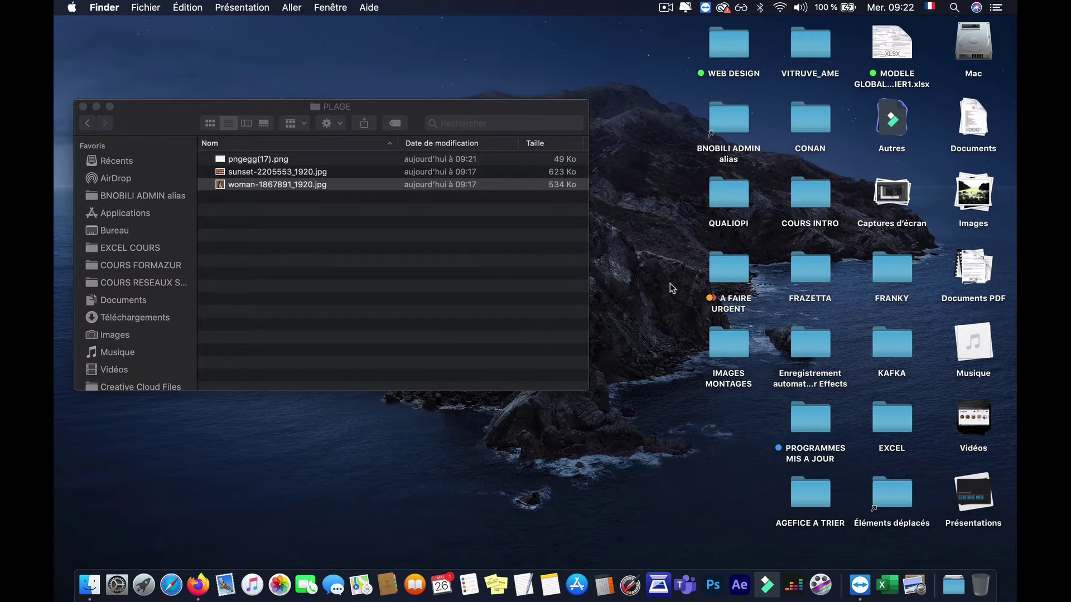
# - Rename woman-1867891_1920.jpg by removing its base name and keeping only the .jpg extension
pyautogui.click(239, 186)
pyautogui.press('Return')
pyautogui.press('BackSpace')
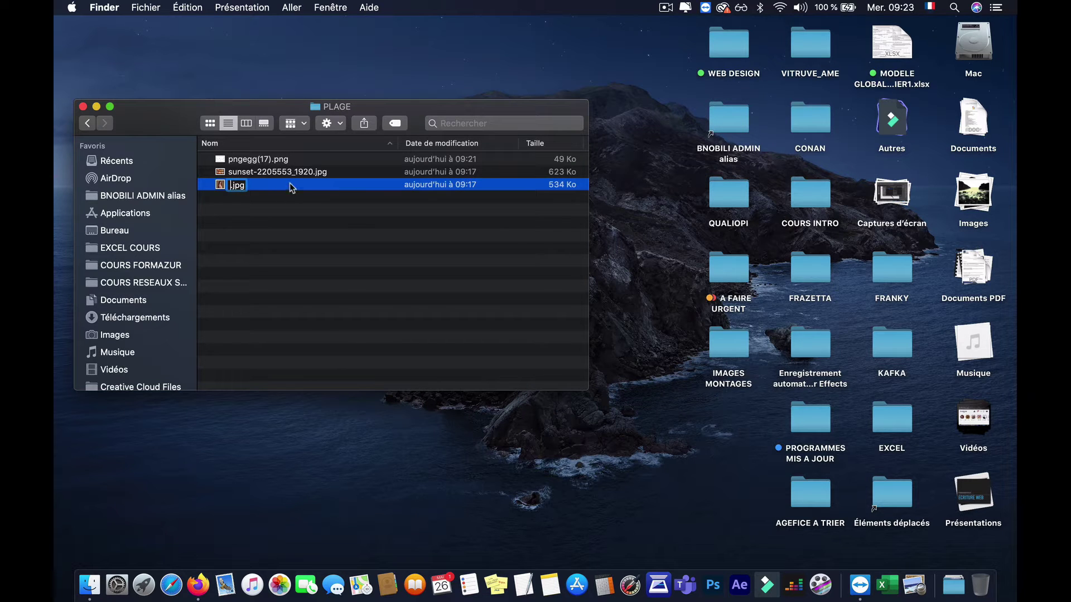
pyautogui.press('Return')
# - Preview the woman's portrait, sunset-2205553_1920.jpg and pngegg(17).png from the PLAGE folder, and close the preview
pyautogui.press('space')
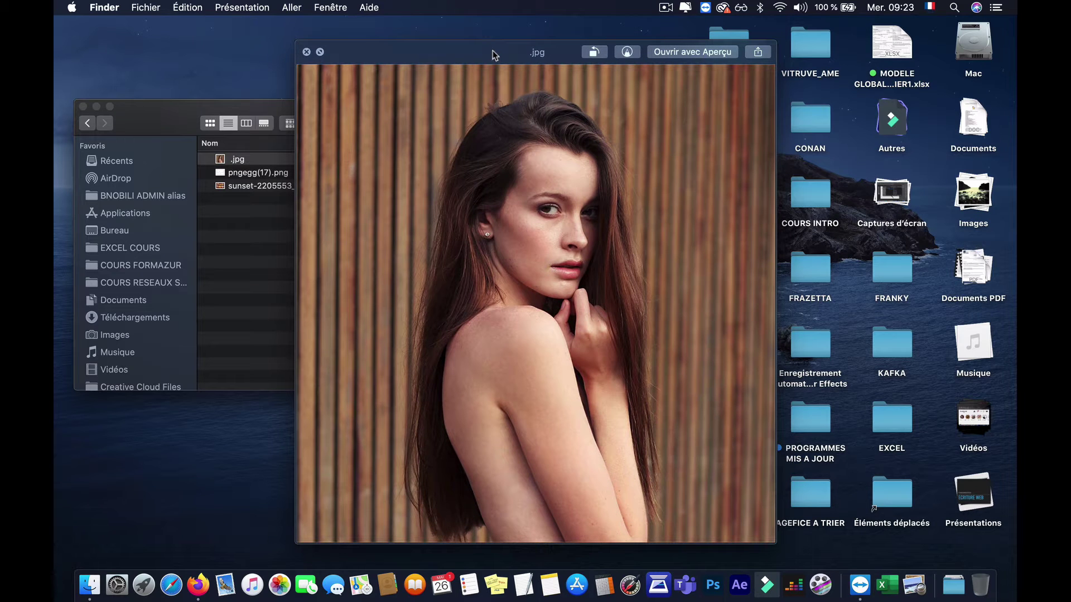
pyautogui.moveTo(494, 54); pyautogui.dragTo(273, 42)
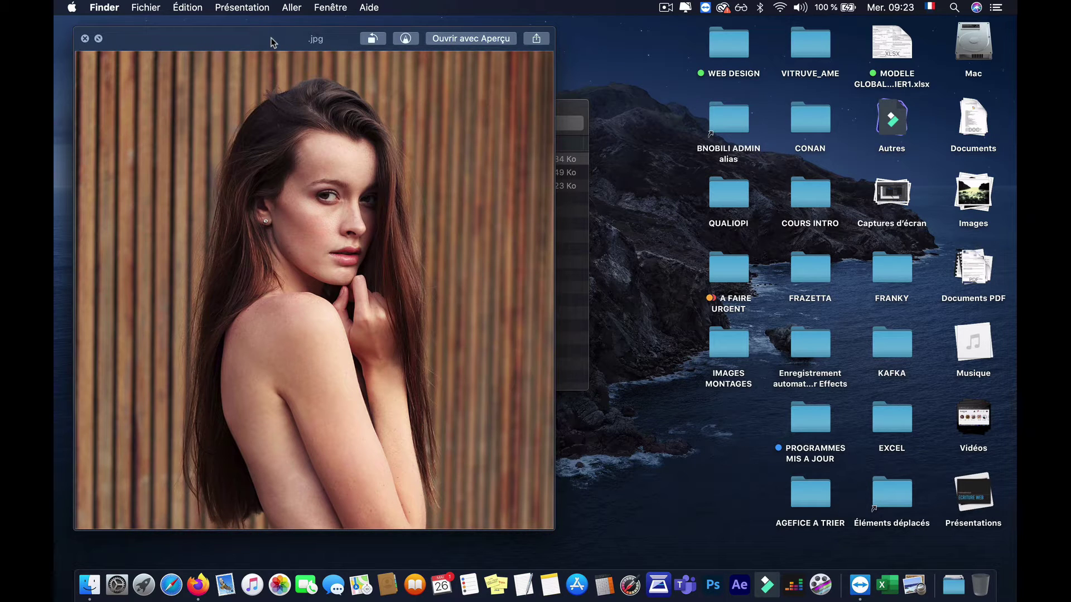
pyautogui.moveTo(273, 42); pyautogui.dragTo(744, 35)
pyautogui.click(226, 187)
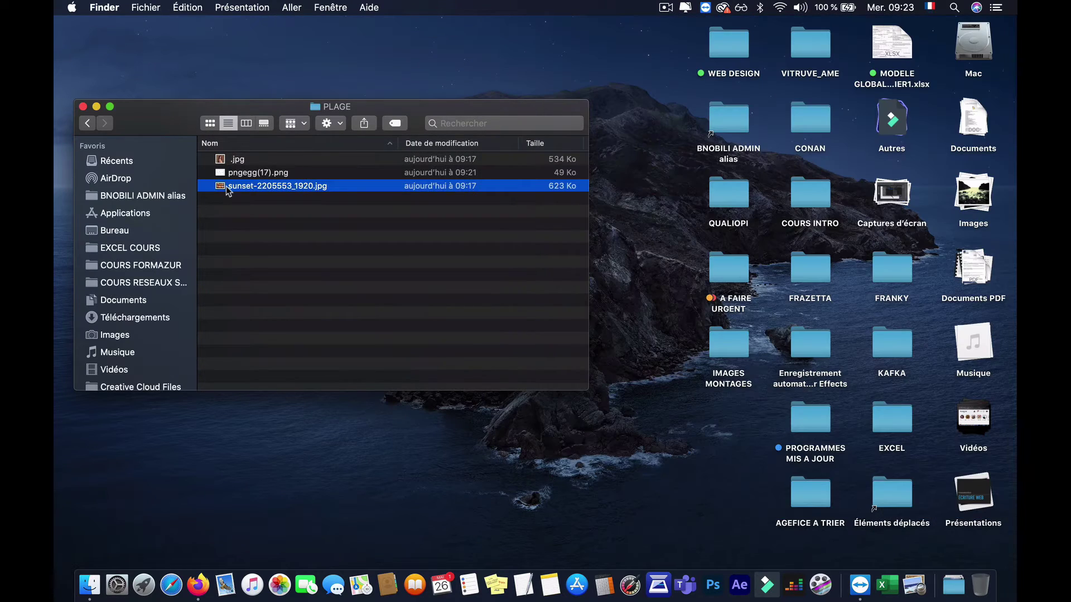
pyautogui.press('space')
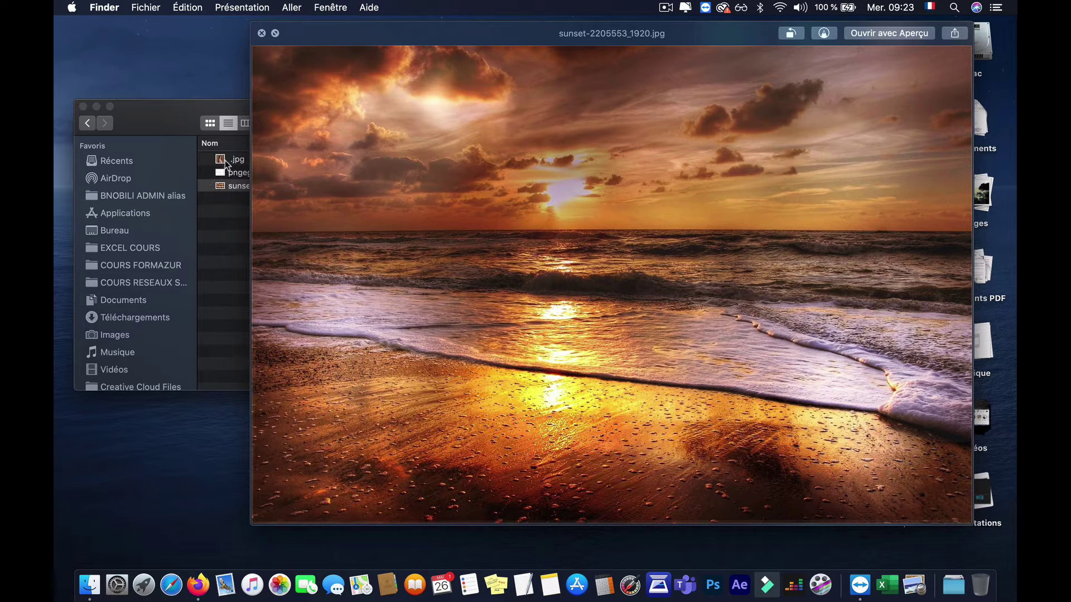
pyautogui.click(227, 160)
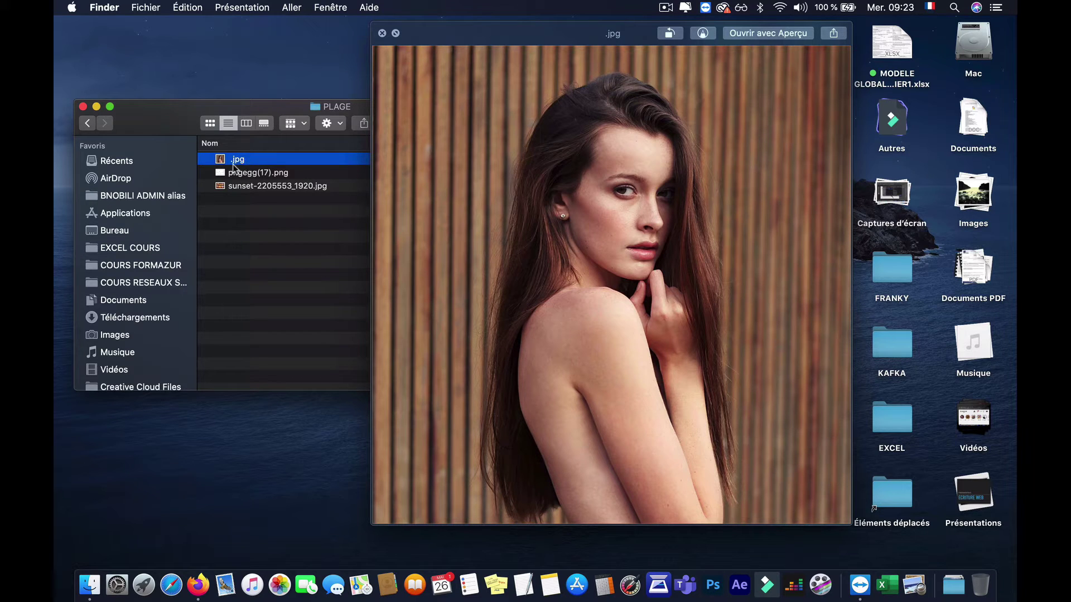
pyautogui.click(255, 174)
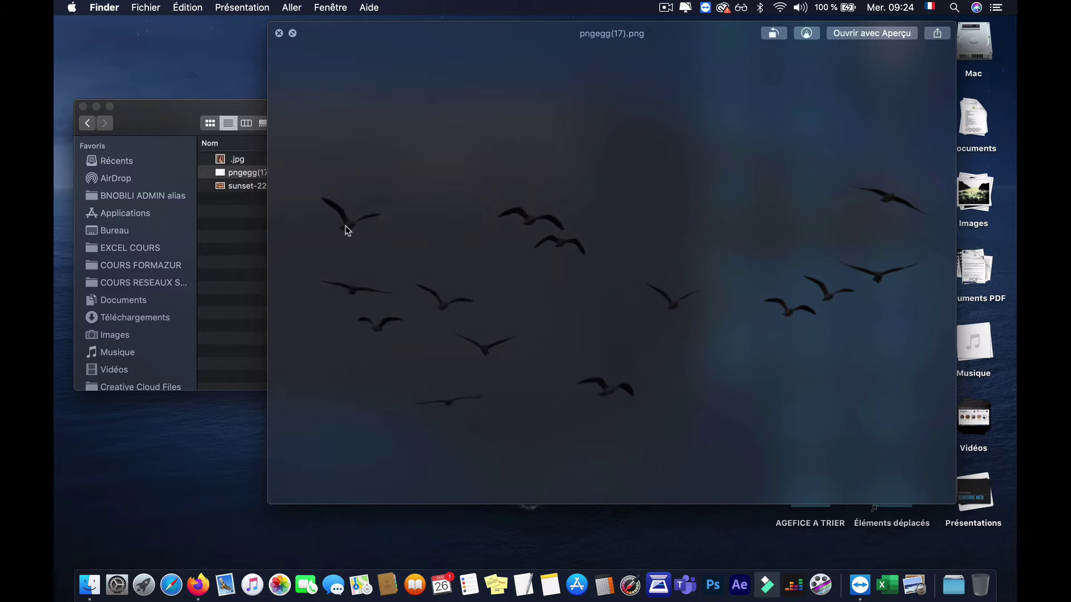
pyautogui.press('space')
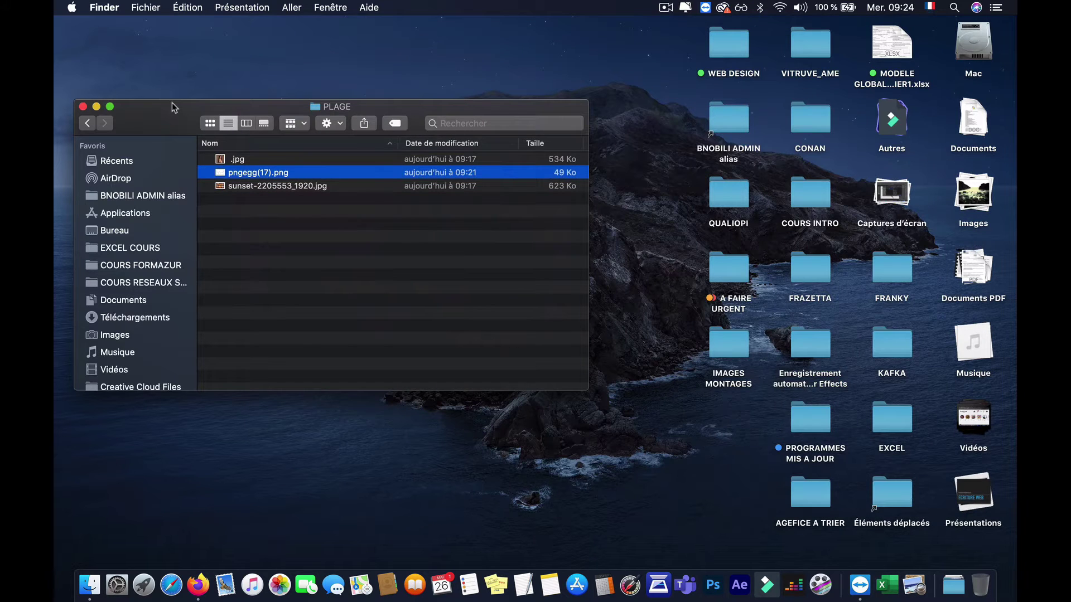
pyautogui.moveTo(173, 105); pyautogui.dragTo(176, 54)
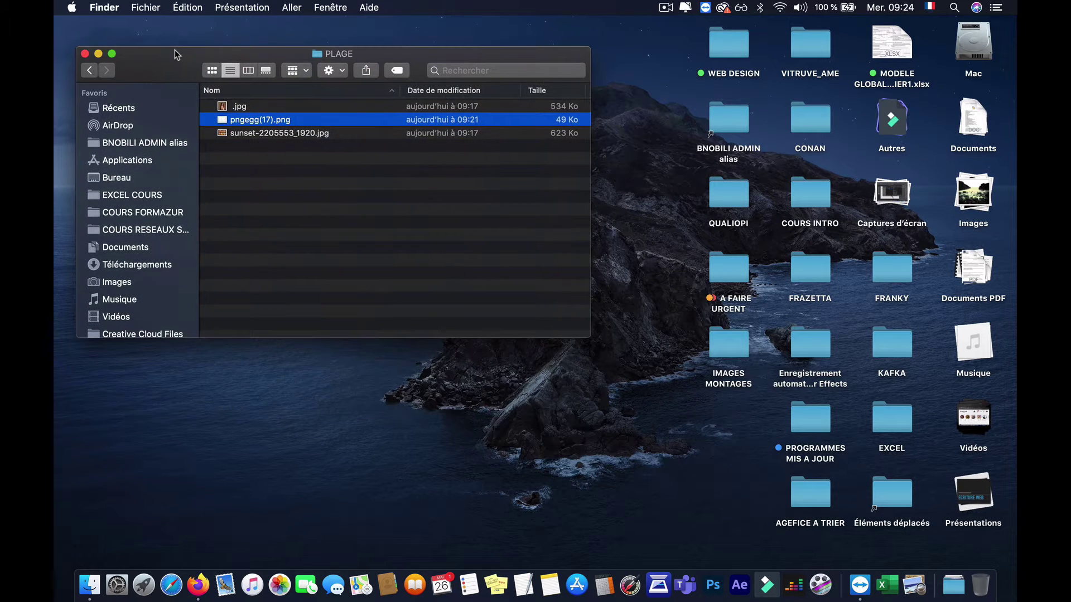
# - Switch to Firefox, open canva.com in a new tab and start a blank Publication Instagram design
pyautogui.click(197, 584)
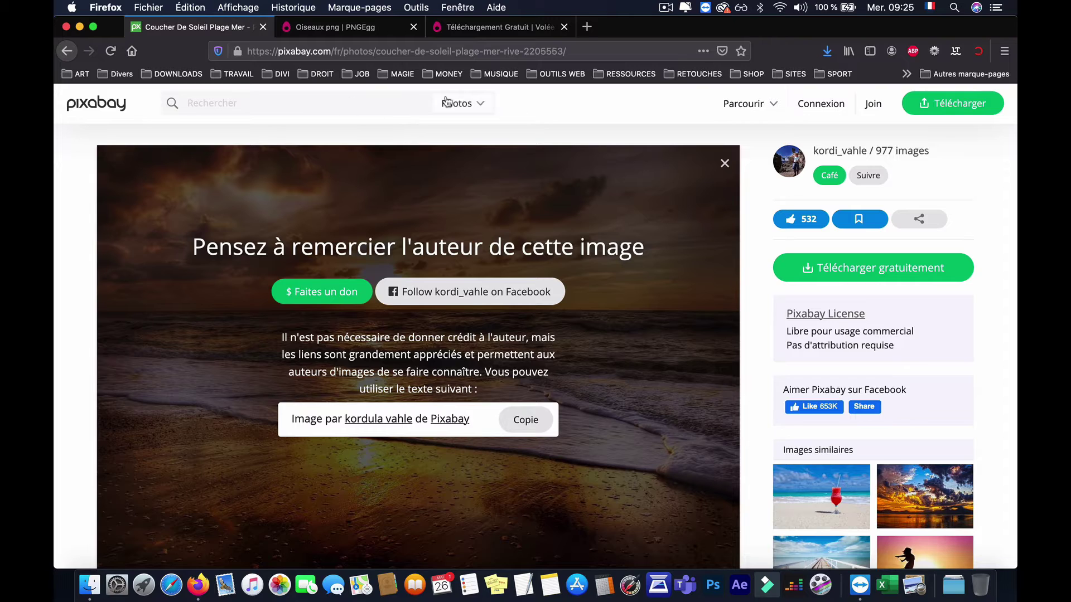
pyautogui.click(587, 27)
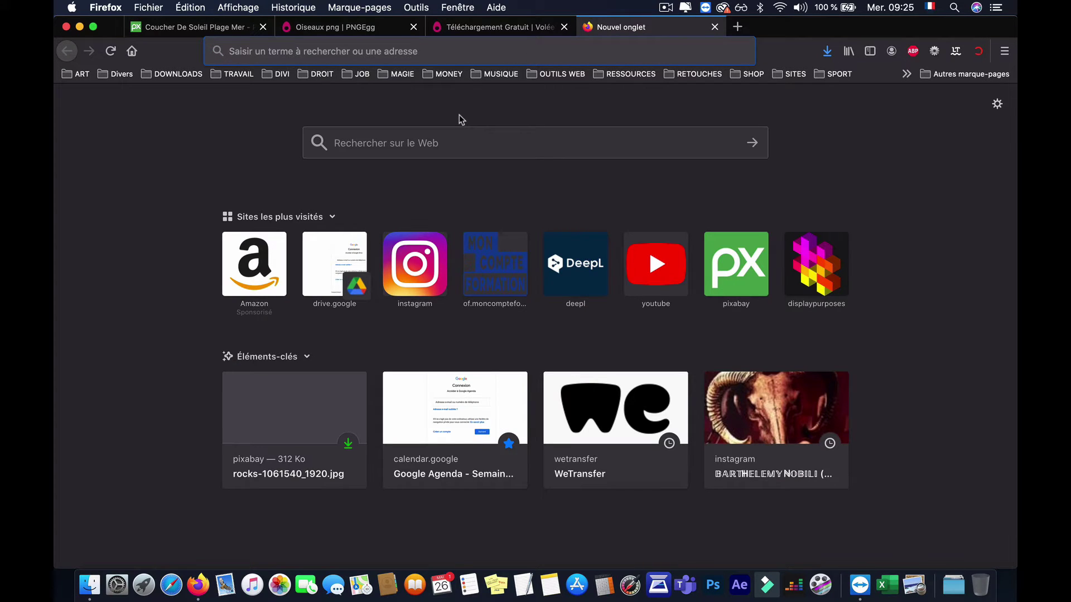
pyautogui.write('CANVA.com/')
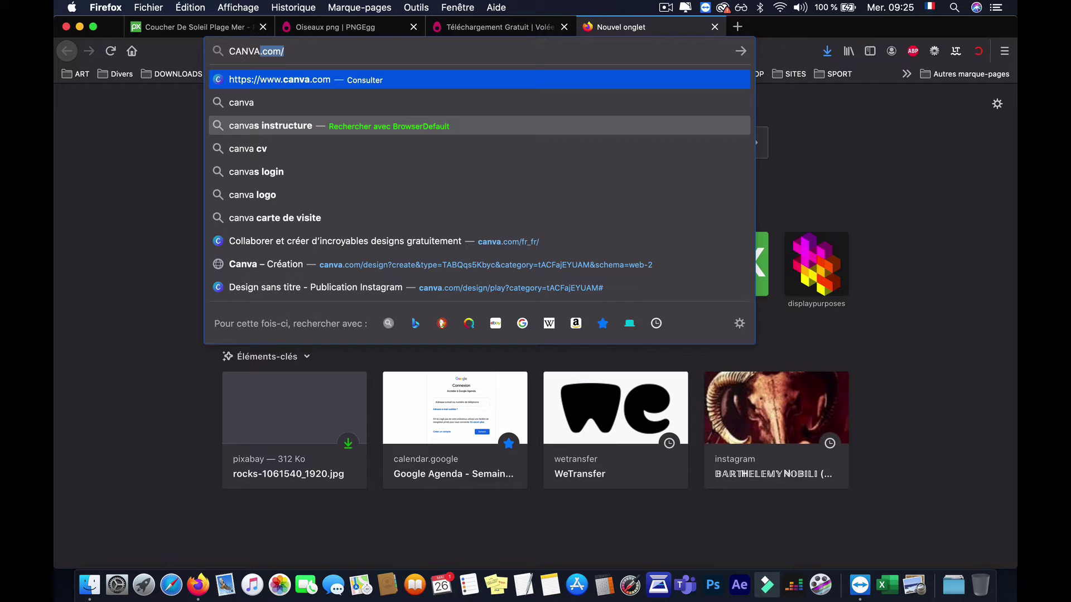
pyautogui.press('Return')
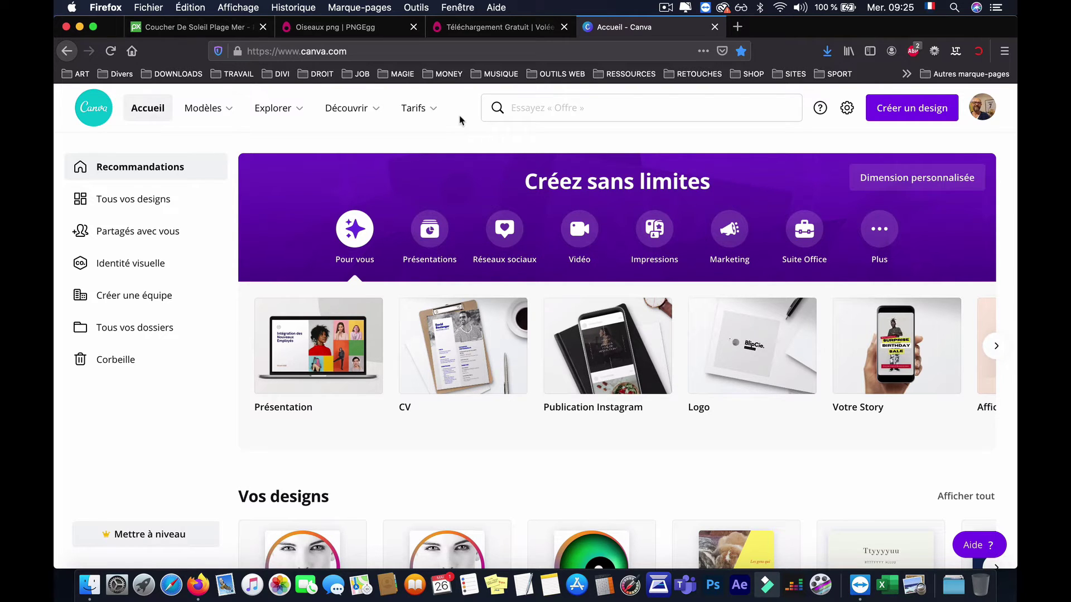
pyautogui.click(598, 359)
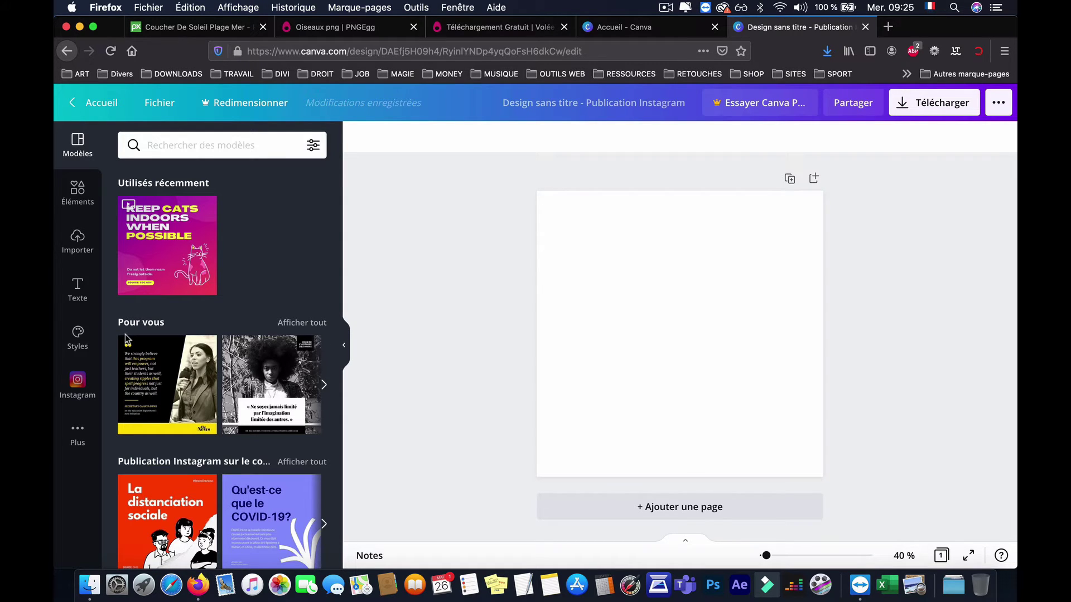
# - Import the portrait, pngegg(17).png and sunset-2205553_1920.jpg into the design's media from the PLAGE folder on the device
pyautogui.click(75, 248)
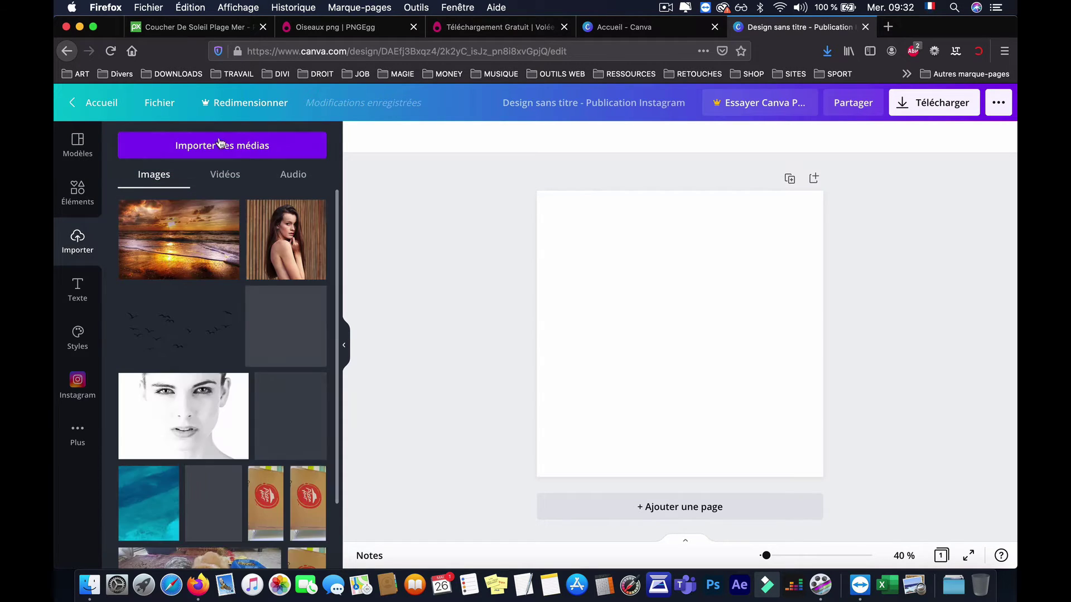
pyautogui.click(220, 145)
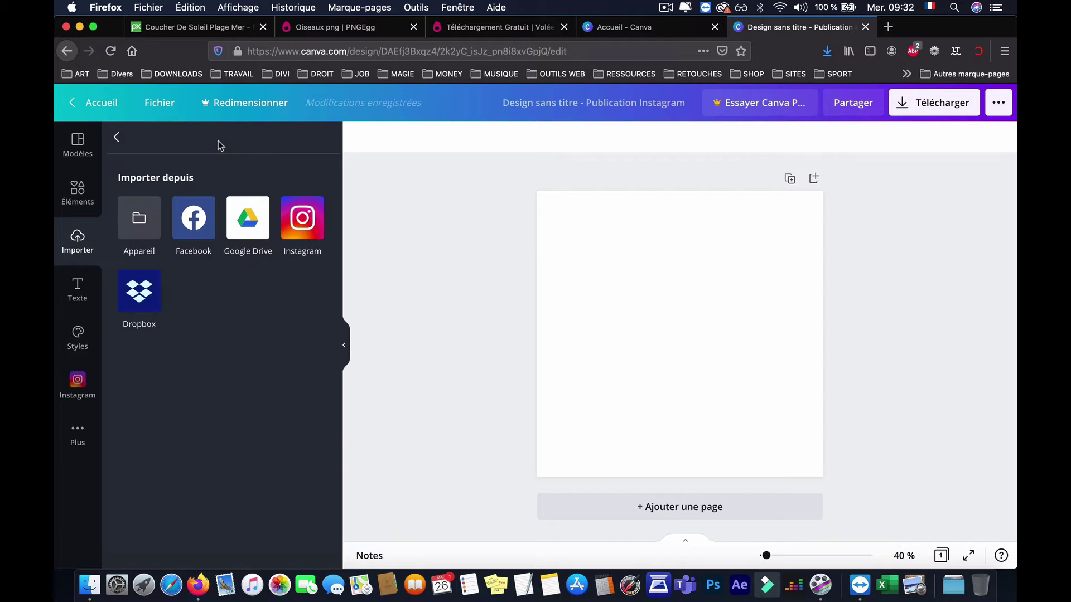
pyautogui.click(137, 220)
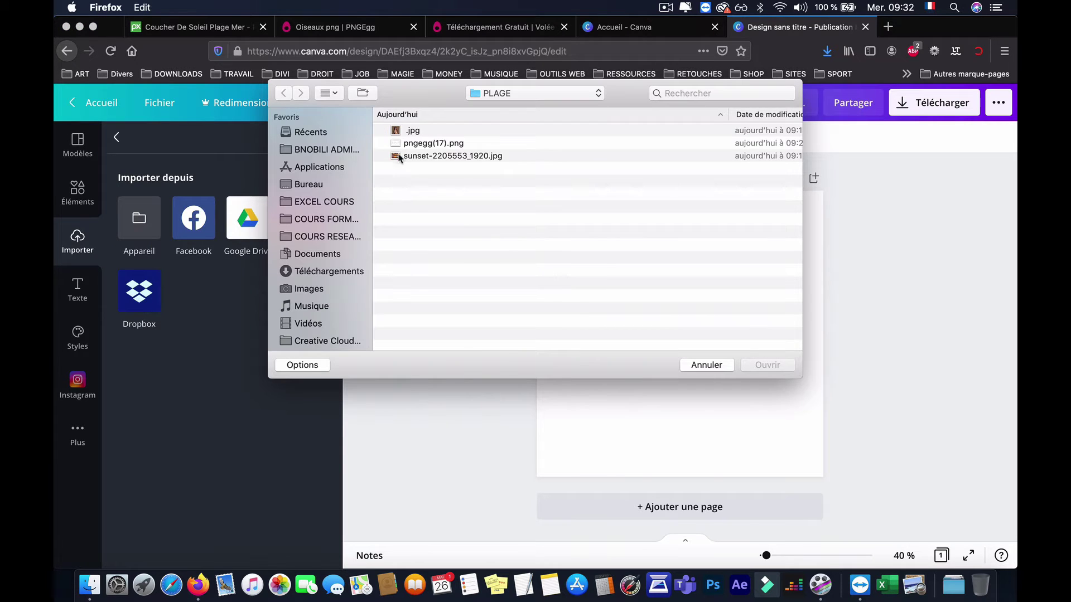
pyautogui.moveTo(419, 89); pyautogui.dragTo(234, 53)
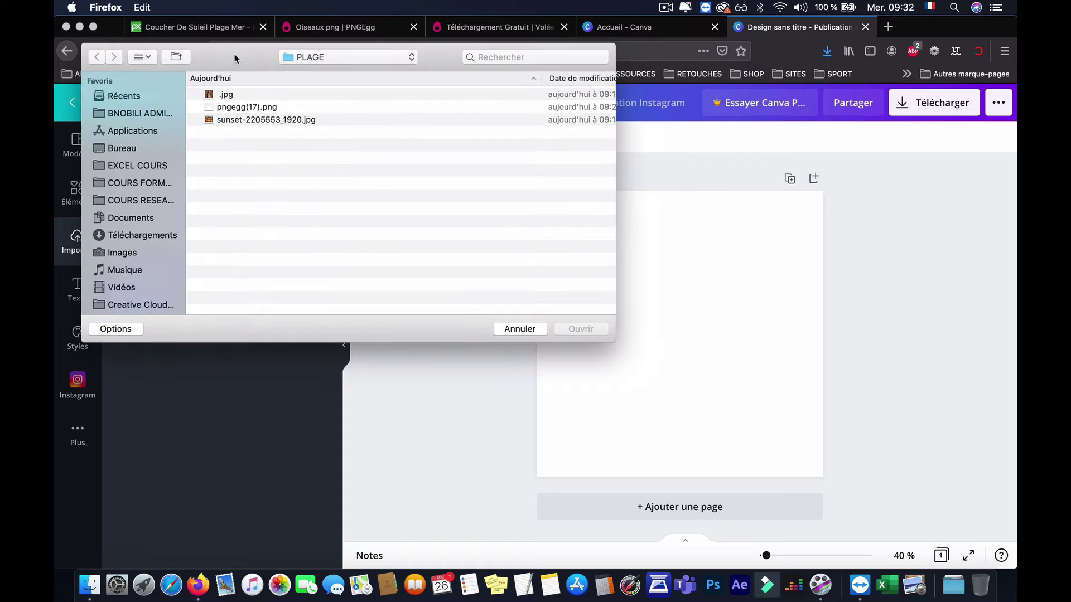
pyautogui.moveTo(212, 145); pyautogui.dragTo(211, 94)
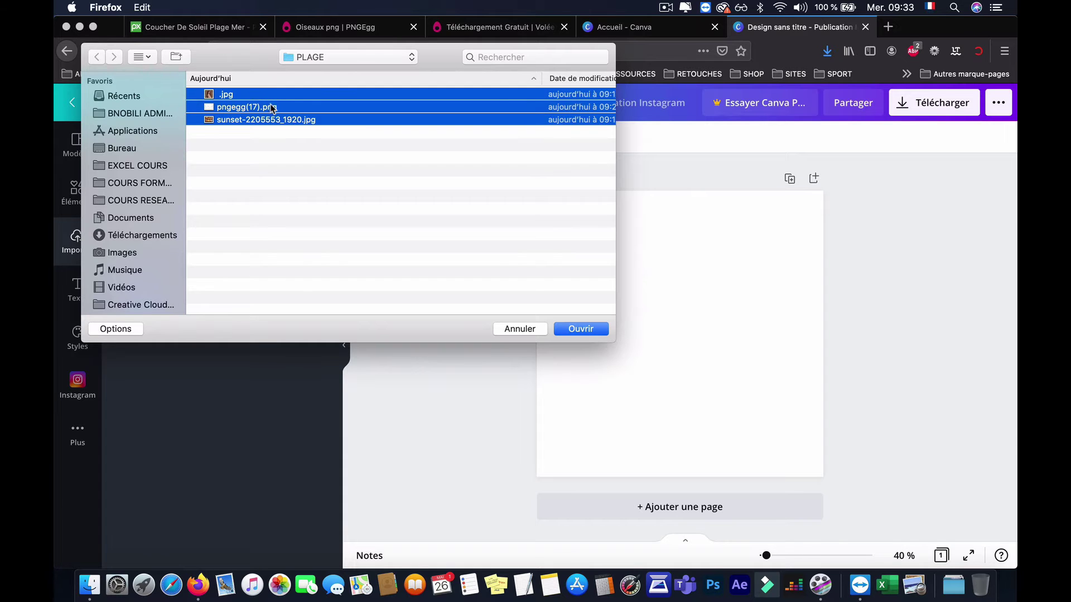
pyautogui.click(580, 329)
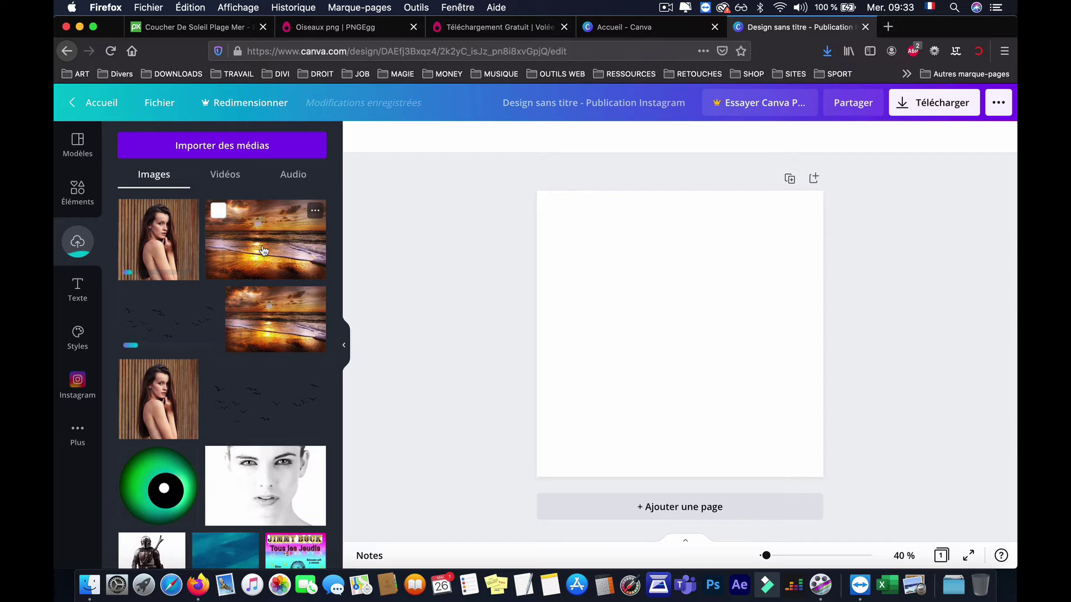
# - Place the sunset beach photo on the page, enlarge it to the full page height and shift it so the sun is centred
pyautogui.moveTo(398, 278); pyautogui.dragTo(608, 252)
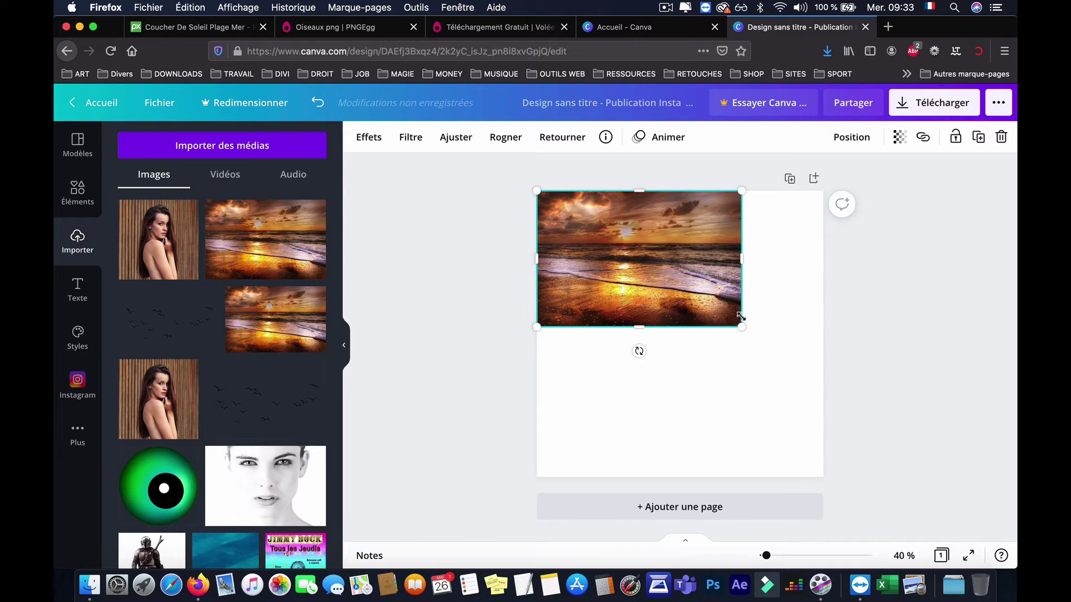
pyautogui.moveTo(740, 325); pyautogui.dragTo(967, 477)
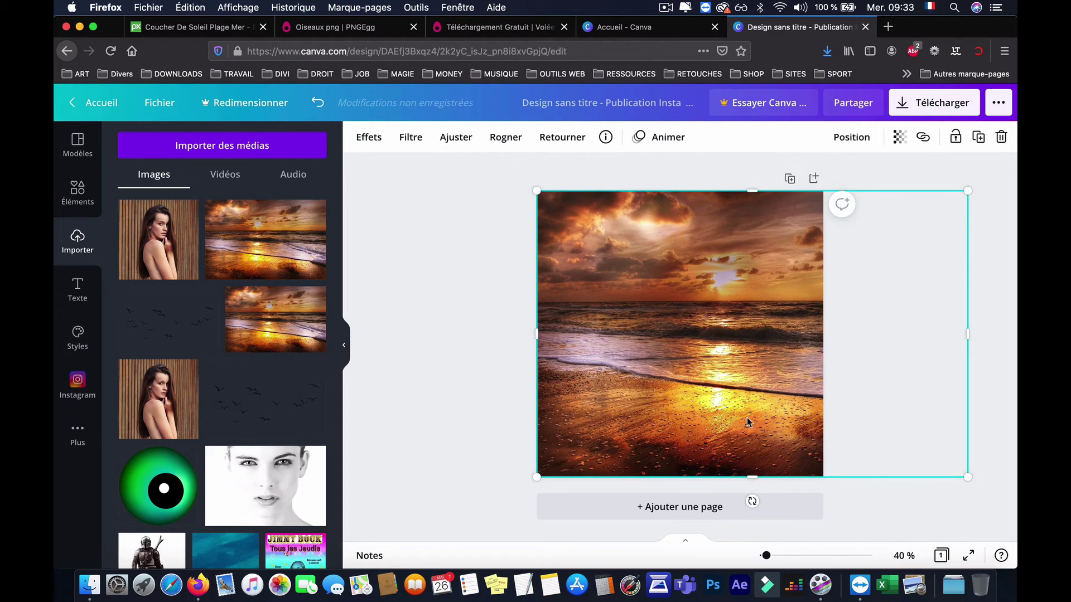
pyautogui.moveTo(747, 422); pyautogui.dragTo(686, 413)
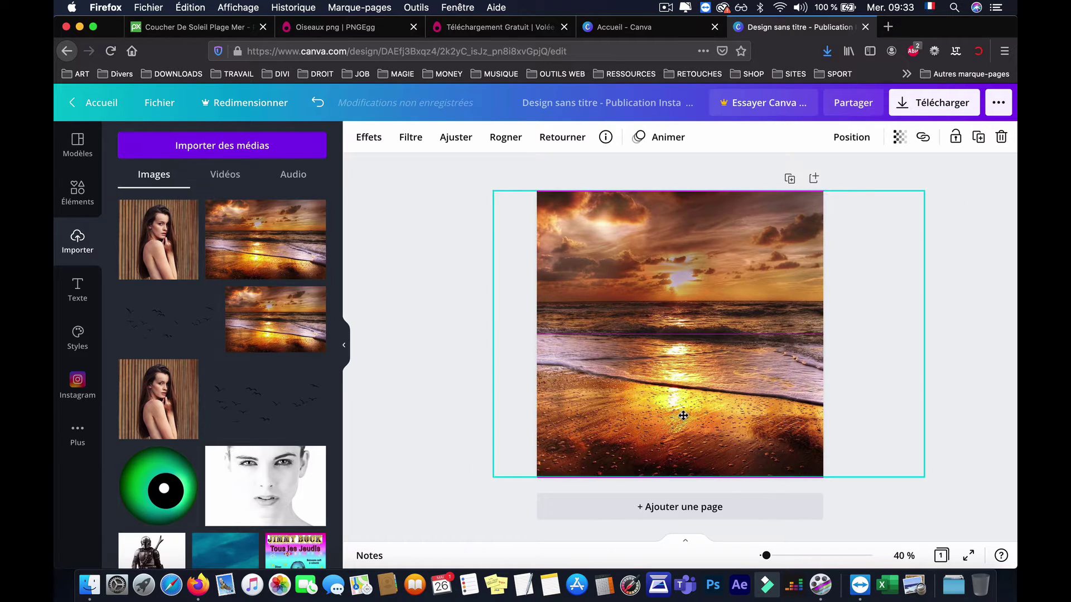
pyautogui.moveTo(683, 415); pyautogui.dragTo(679, 411)
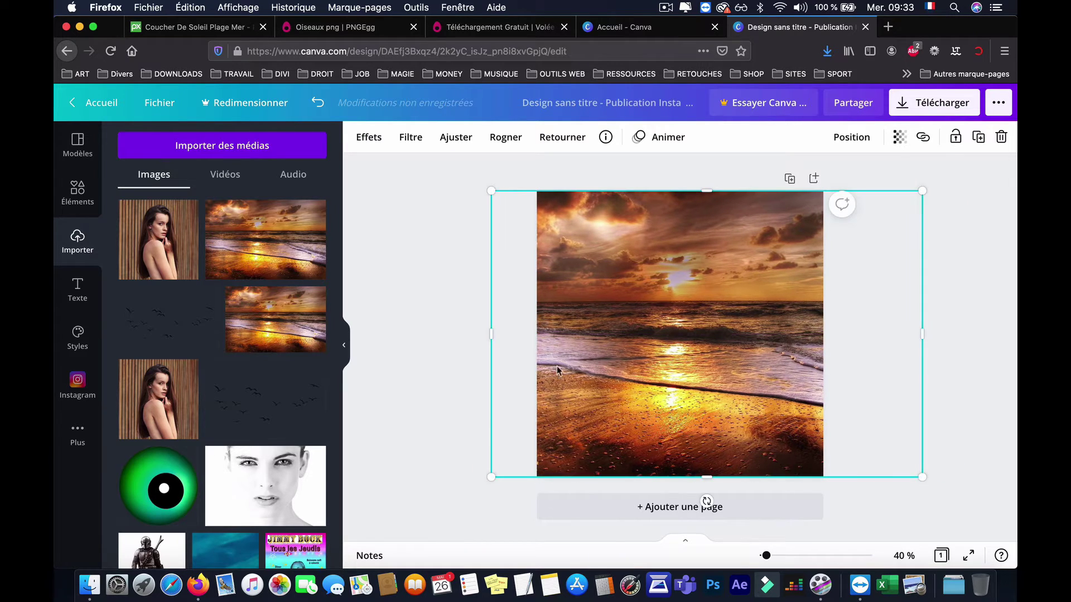
pyautogui.click(419, 324)
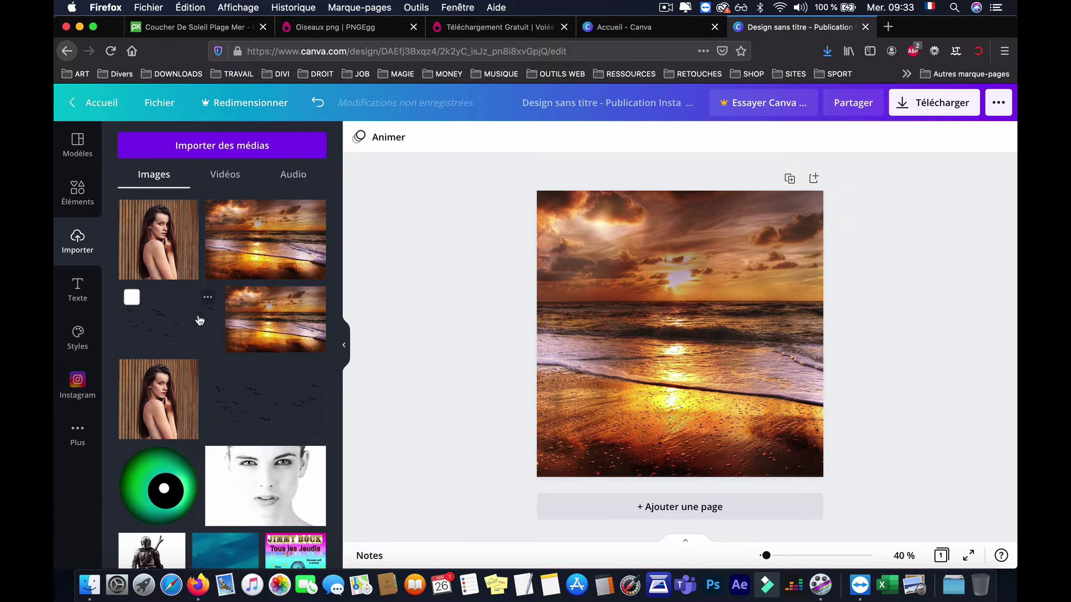
# - Add the flying birds image to the design and move it up into the sky, flush with the page's upper edge
pyautogui.click(157, 316)
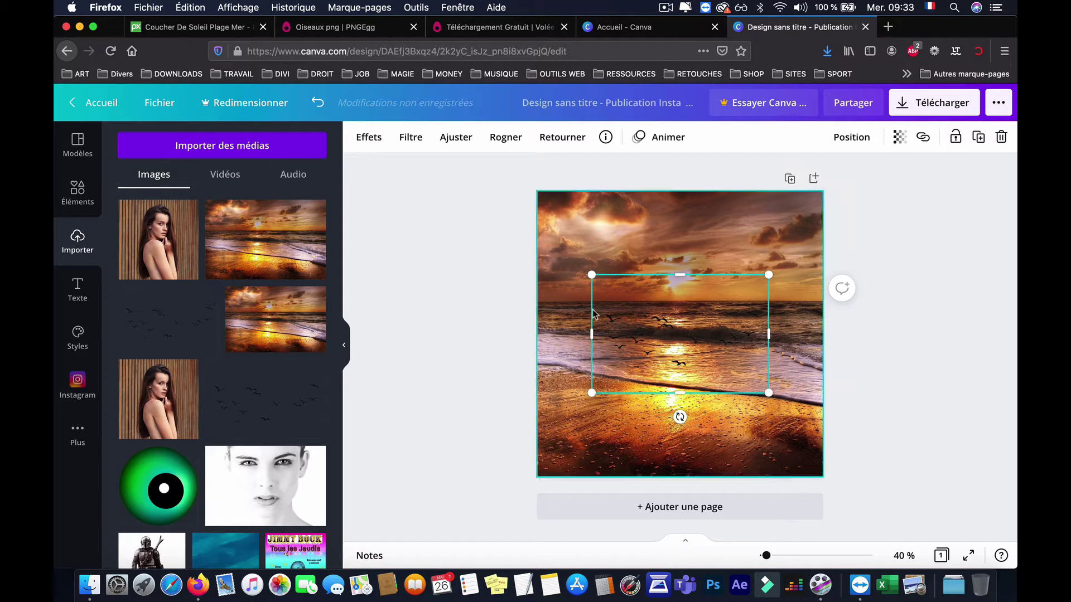
pyautogui.moveTo(691, 315); pyautogui.dragTo(692, 232)
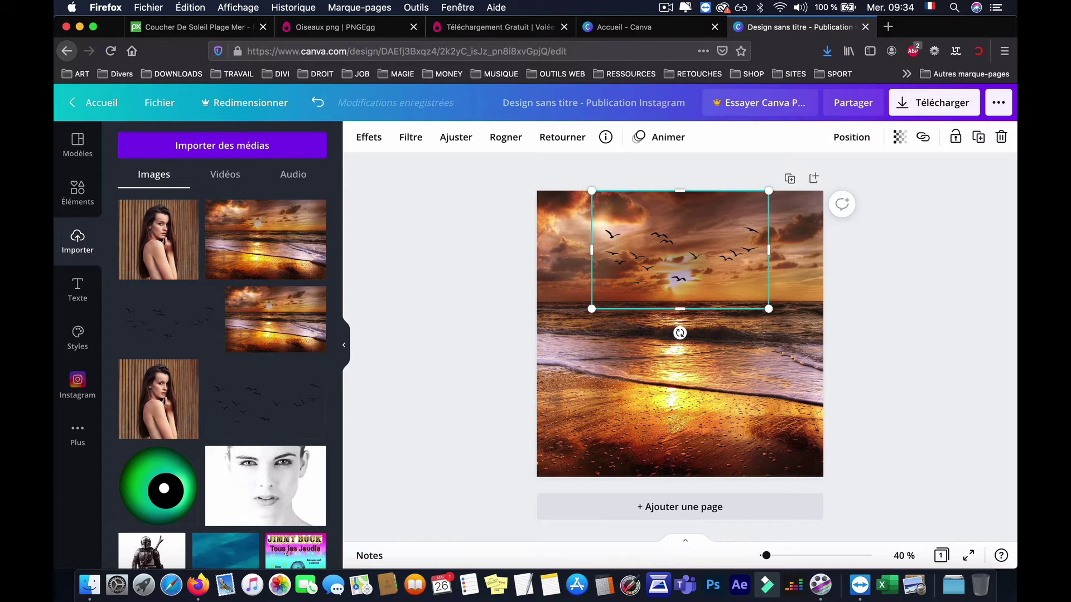
pyautogui.scroll(5, 694, 221)
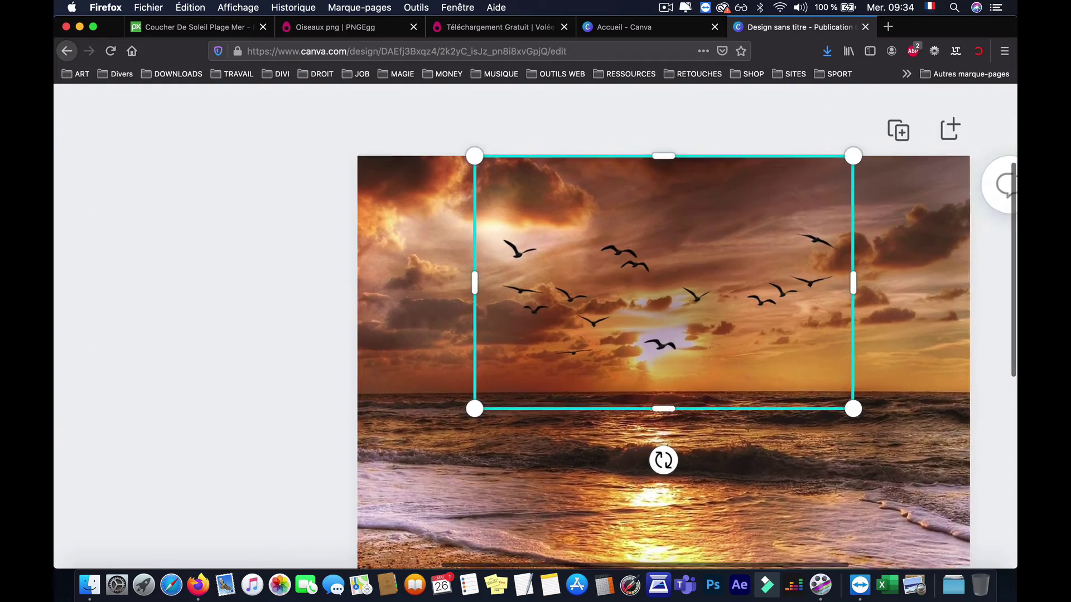
pyautogui.scroll(1, 675, 215)
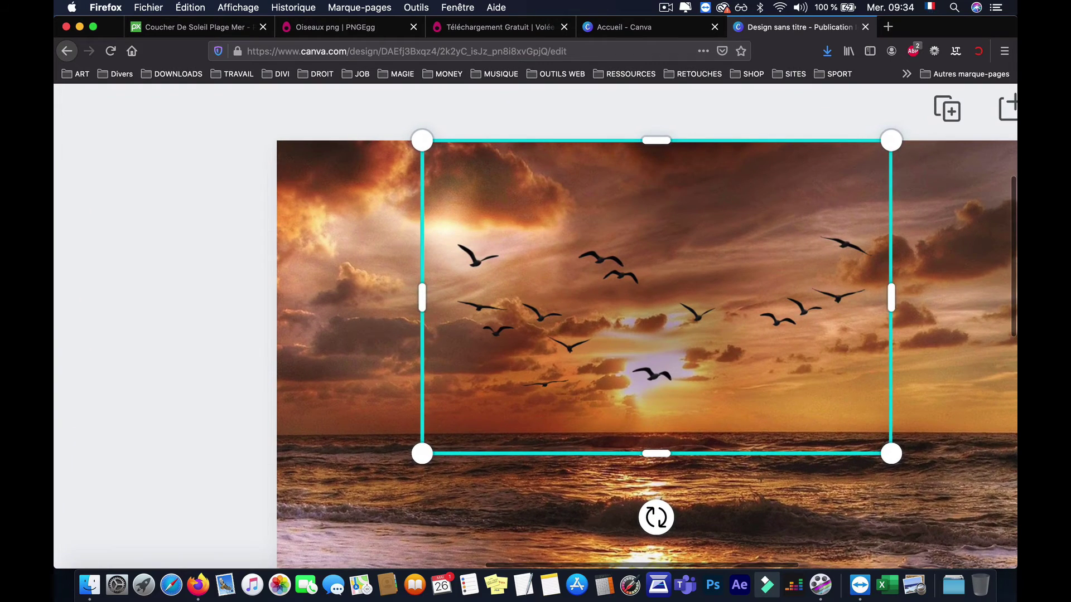
pyautogui.scroll(-6, 670, 286)
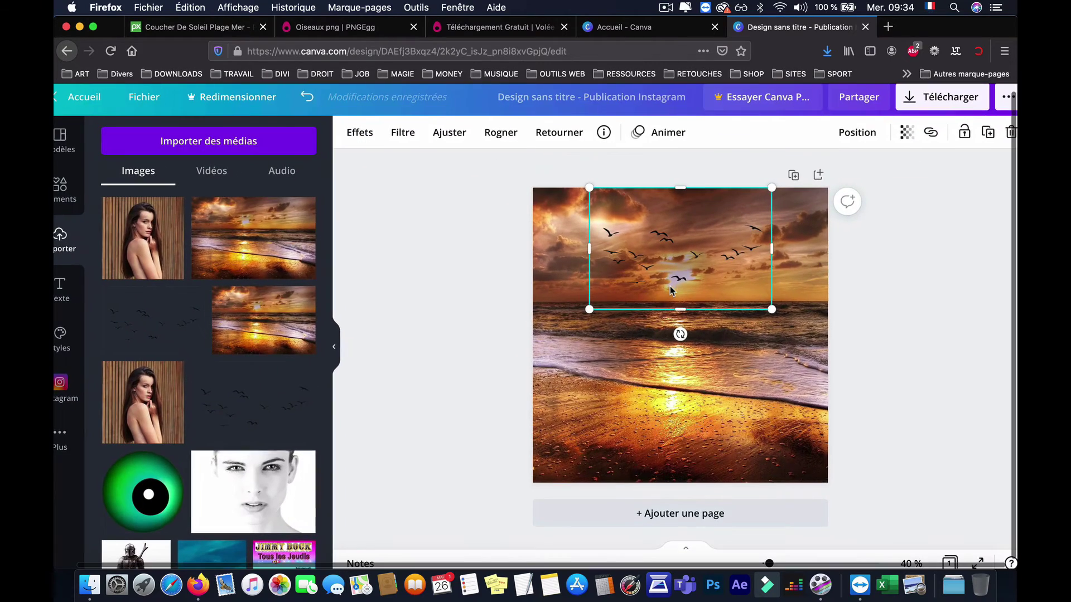
pyautogui.click(425, 283)
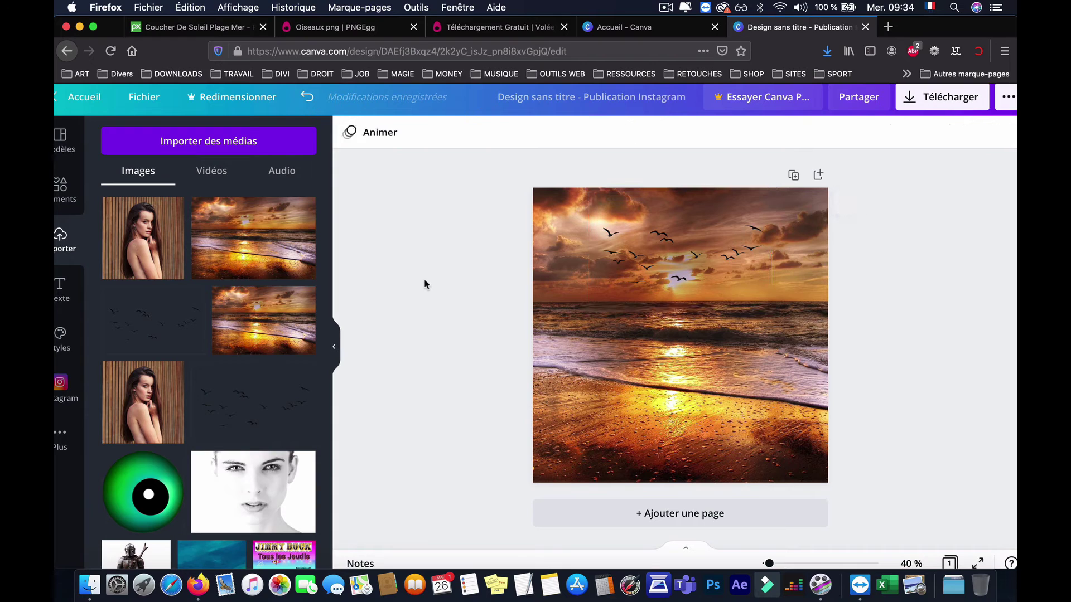
# - Add the woman's portrait to the design and move it down to the page's lower edge
pyautogui.click(141, 239)
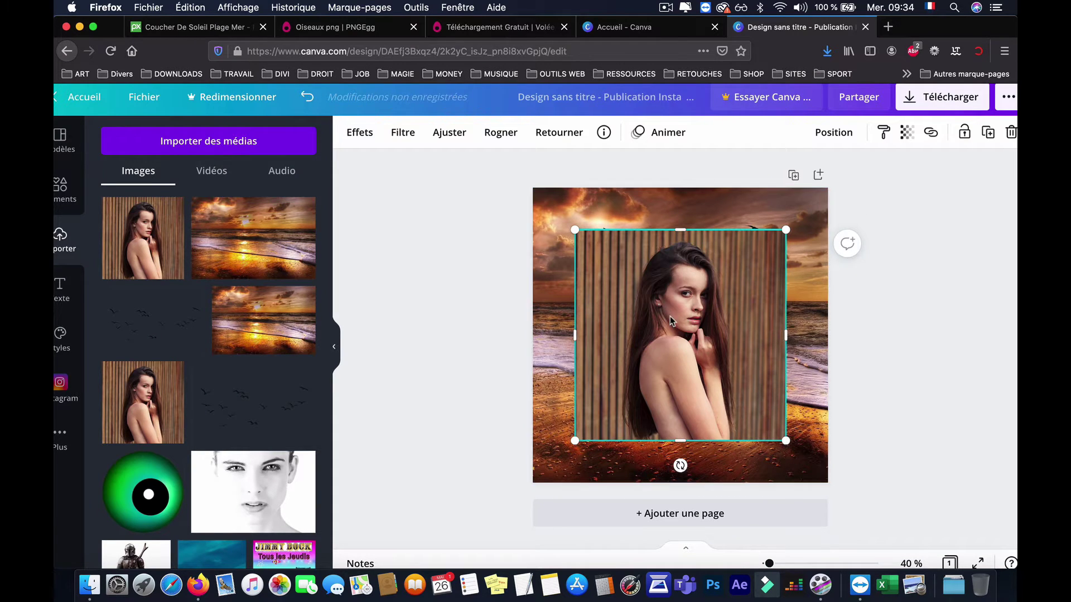
pyautogui.moveTo(670, 316); pyautogui.dragTo(674, 354)
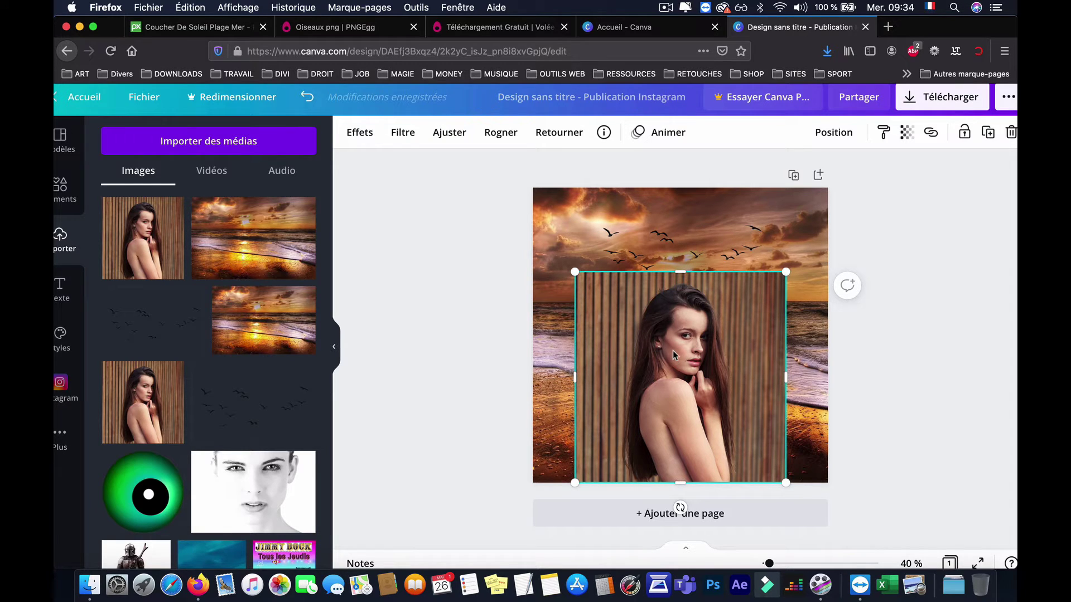
pyautogui.click(353, 25)
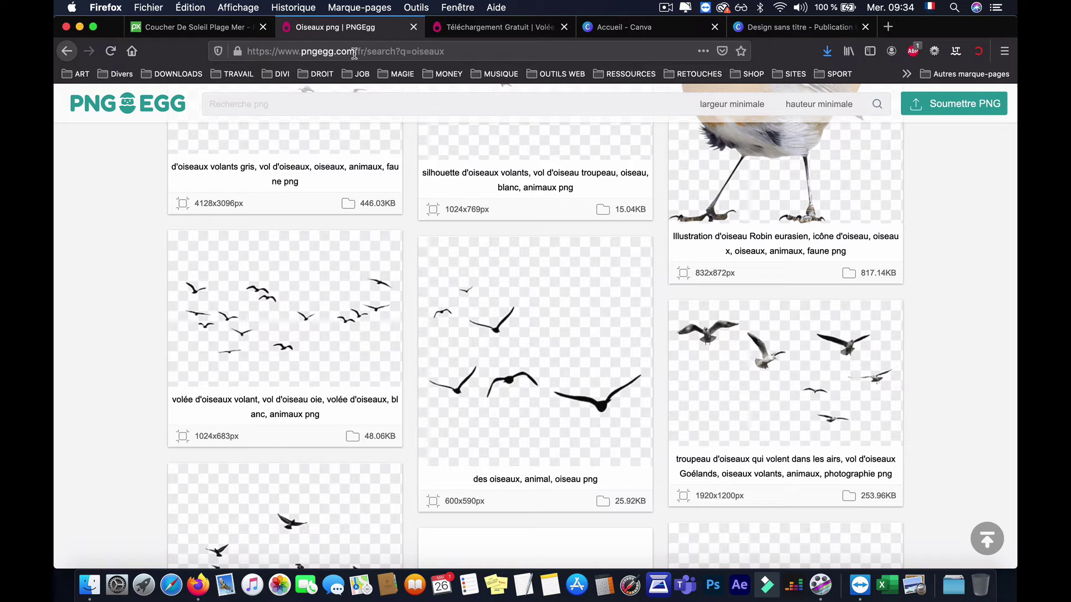
pyautogui.moveTo(356, 51); pyautogui.dragTo(470, 50)
pyautogui.press('BackSpace')
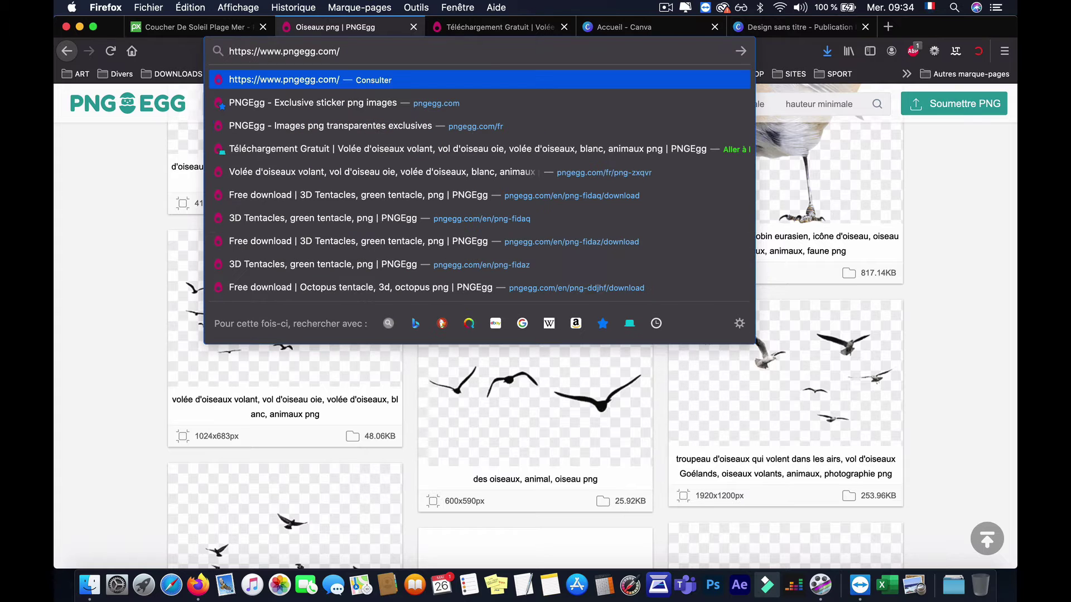
pyautogui.press('Return')
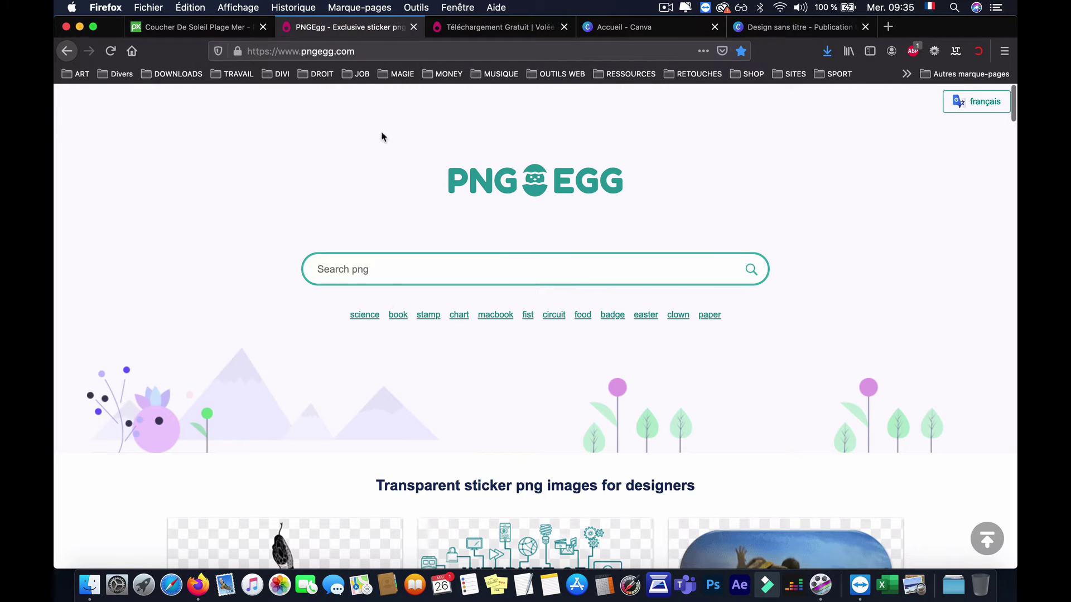
pyautogui.click(367, 52)
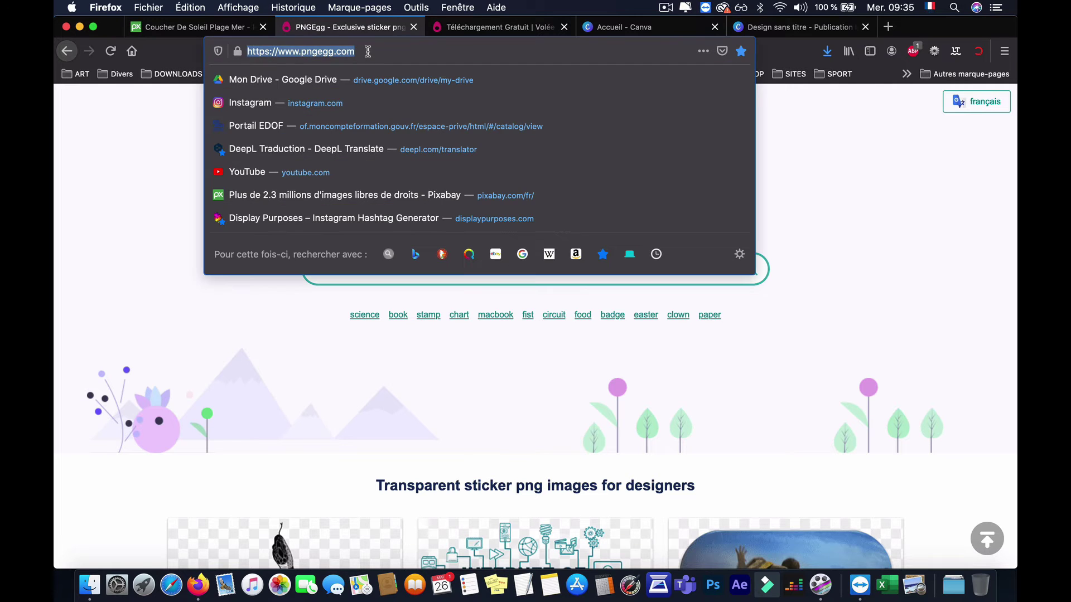
pyautogui.click(367, 52)
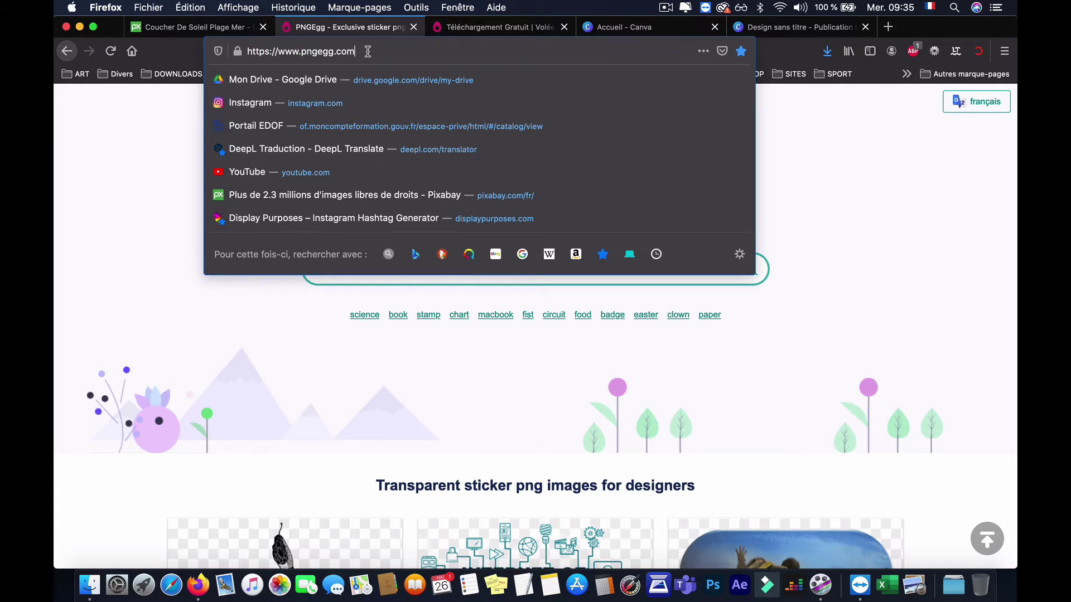
pyautogui.write('/')
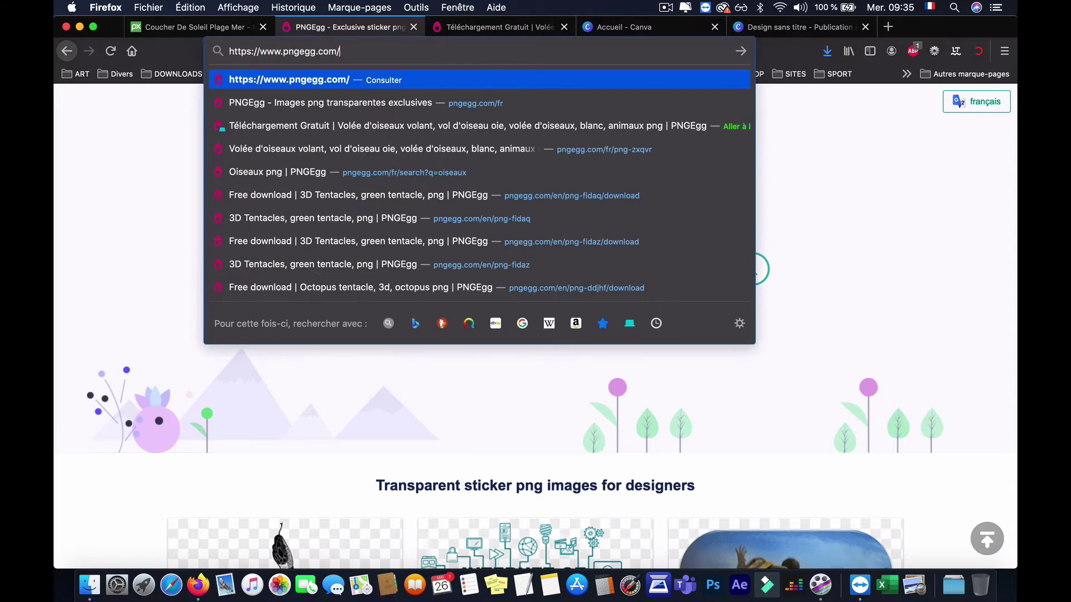
pyautogui.write('fr')
pyautogui.press('Return')
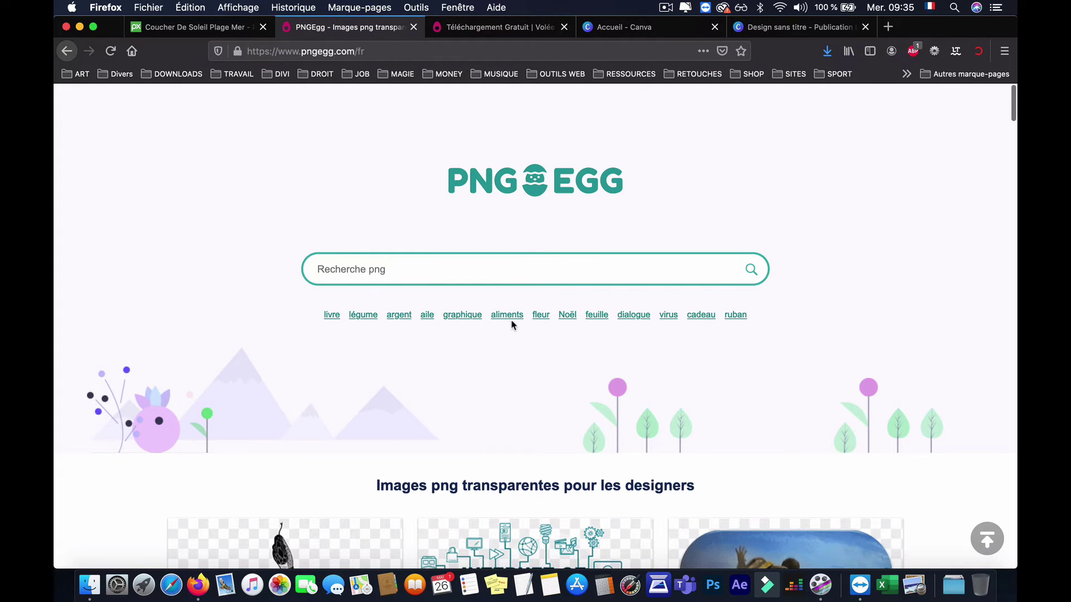
# - Search the PNGEgg library for "marvel"
pyautogui.scroll(-3, 513, 392)
pyautogui.scroll(3, 511, 393)
pyautogui.write('marvel')
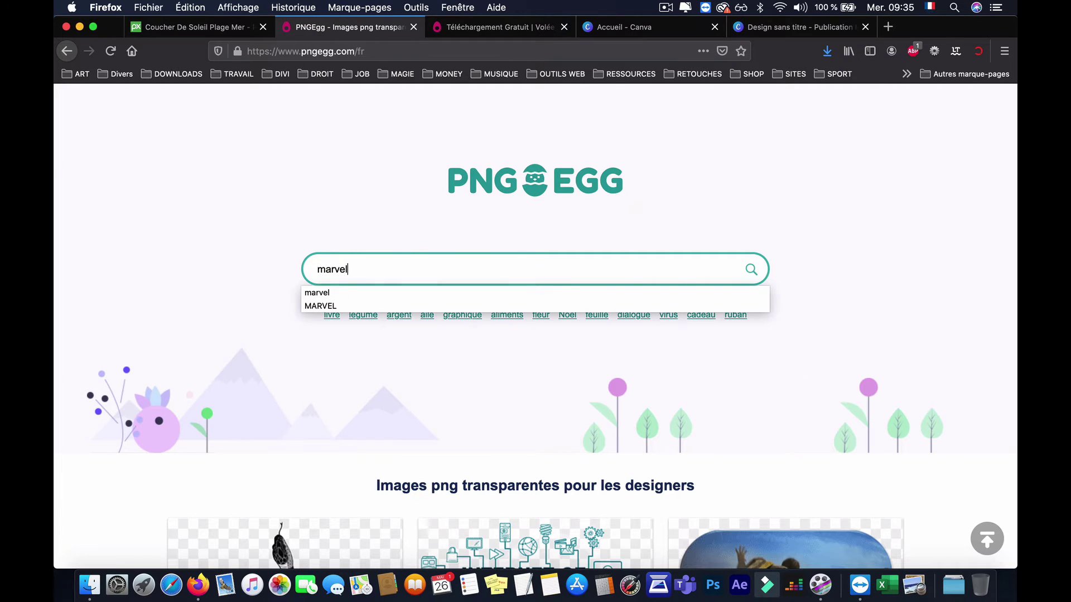
pyautogui.press('Return')
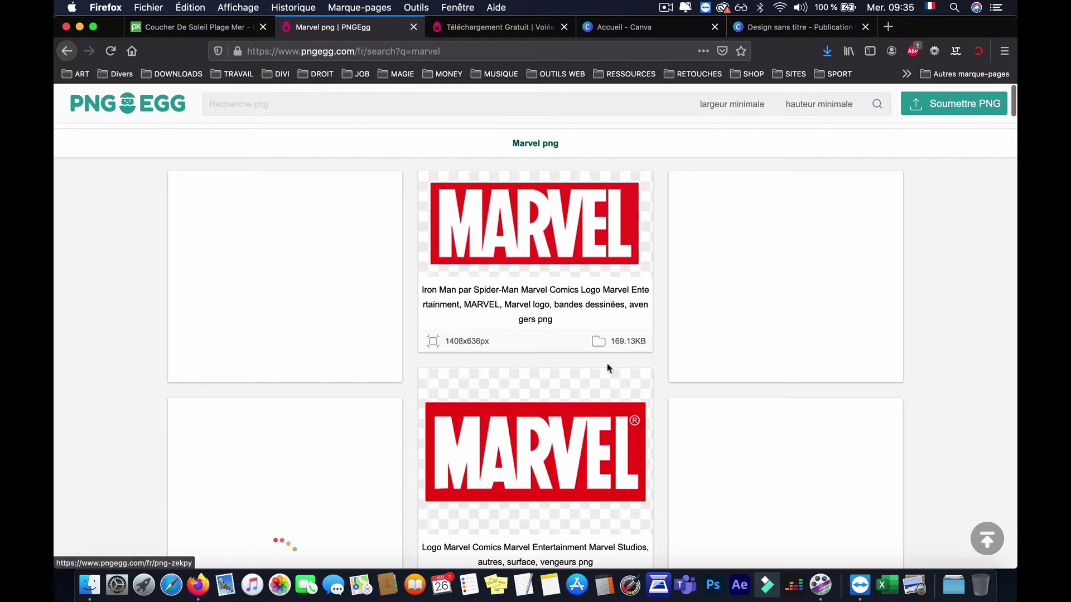
# - Browse the Marvel search results for a full-body superhero illustration with a transparent background
pyautogui.scroll(-10, 588, 460)
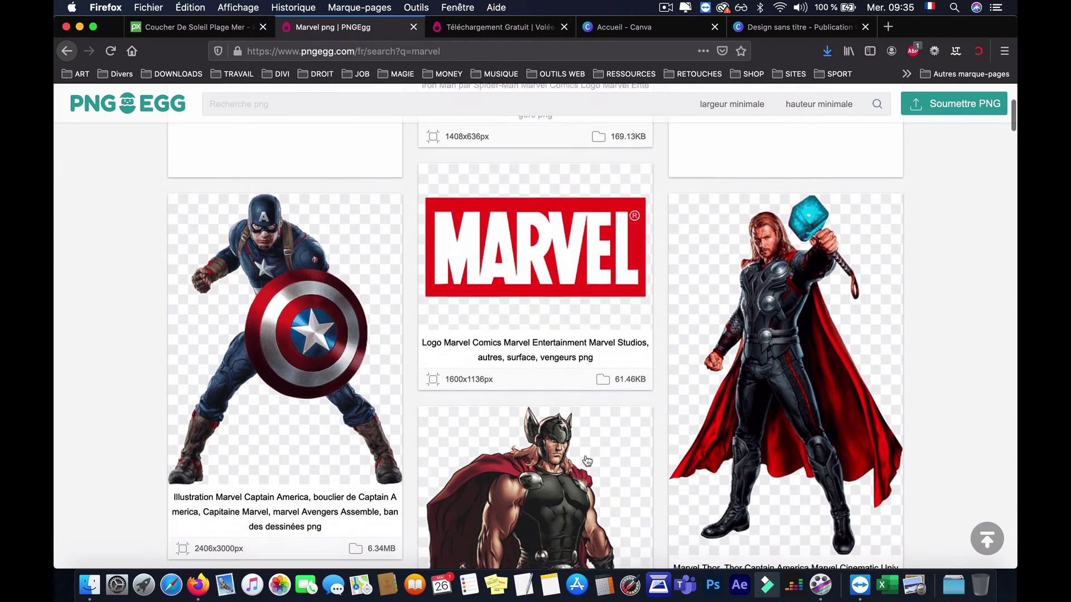
pyautogui.scroll(-10, 587, 461)
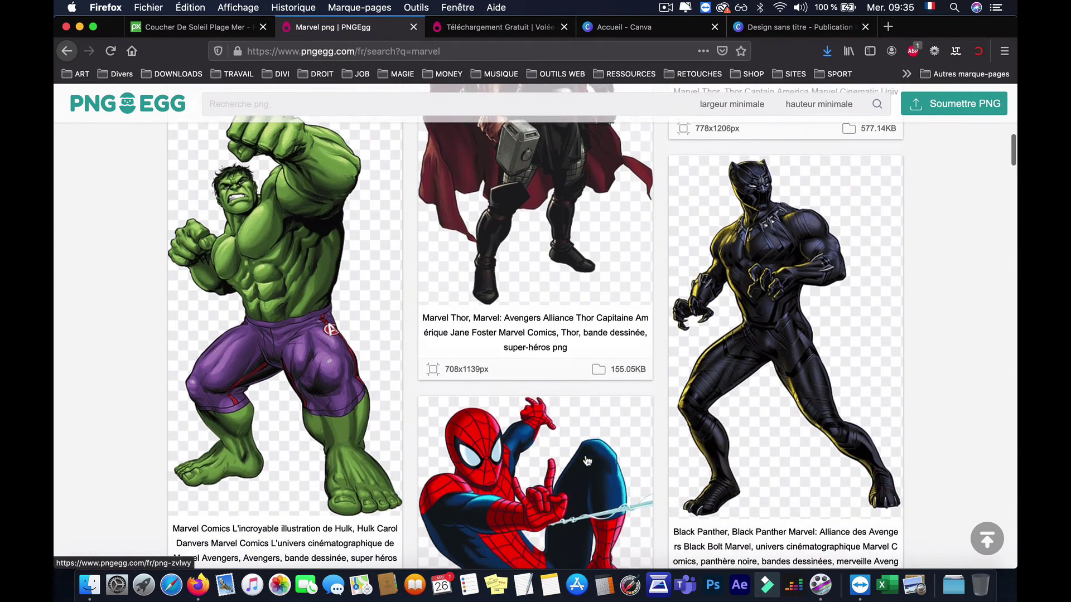
pyautogui.scroll(-6, 587, 460)
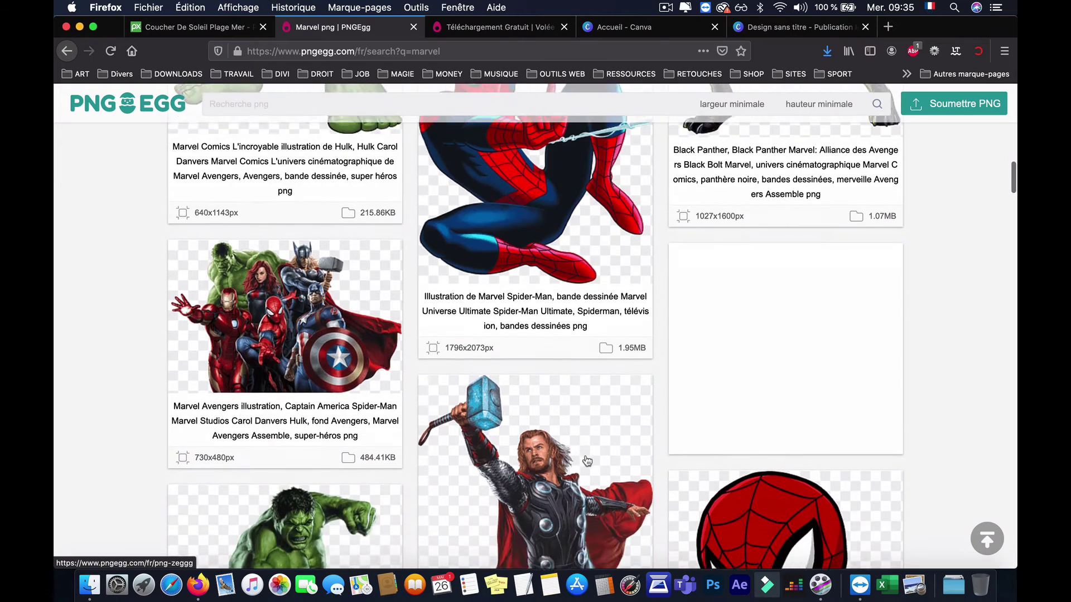
pyautogui.scroll(-6, 586, 461)
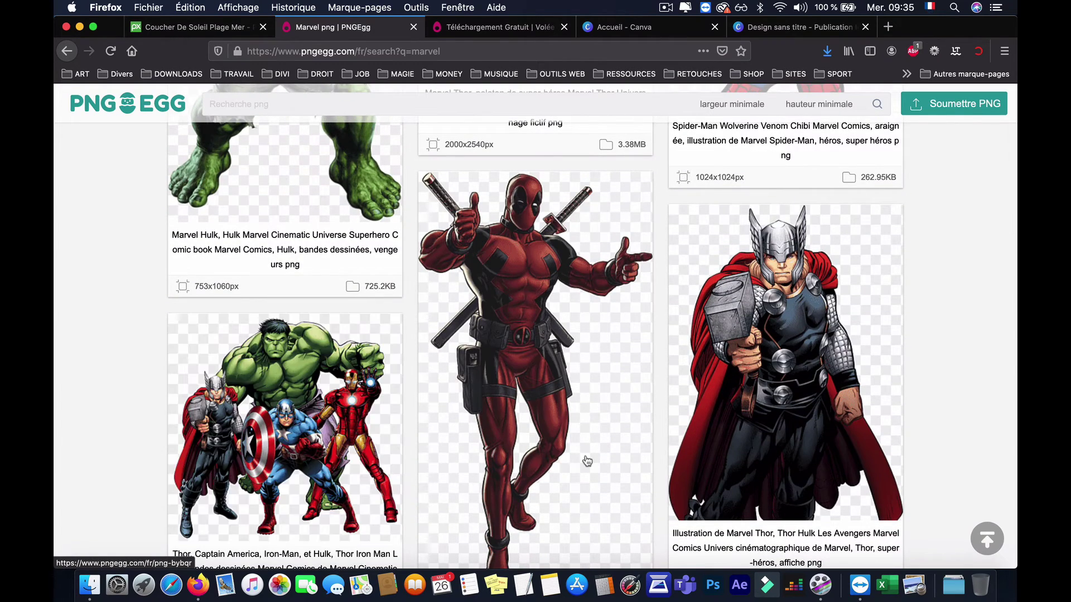
pyautogui.scroll(-8, 588, 461)
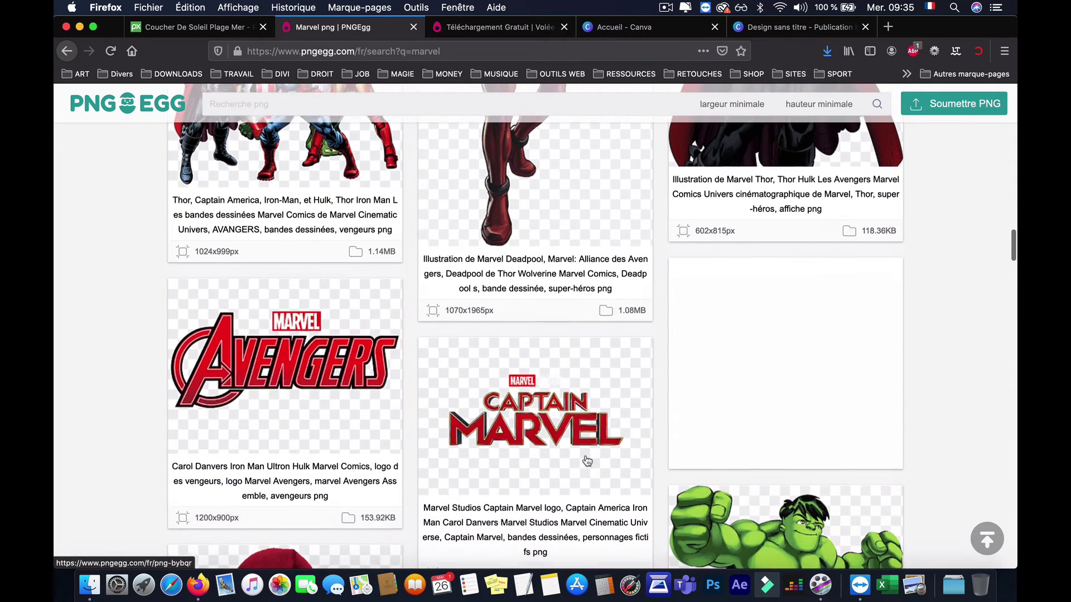
pyautogui.scroll(-5, 587, 460)
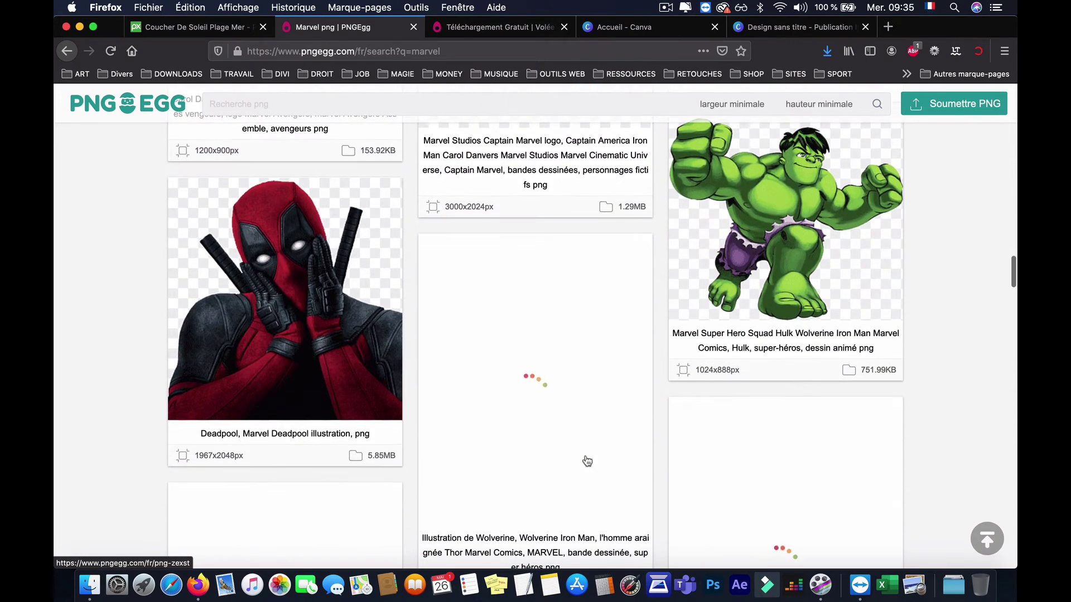
pyautogui.scroll(-5, 587, 461)
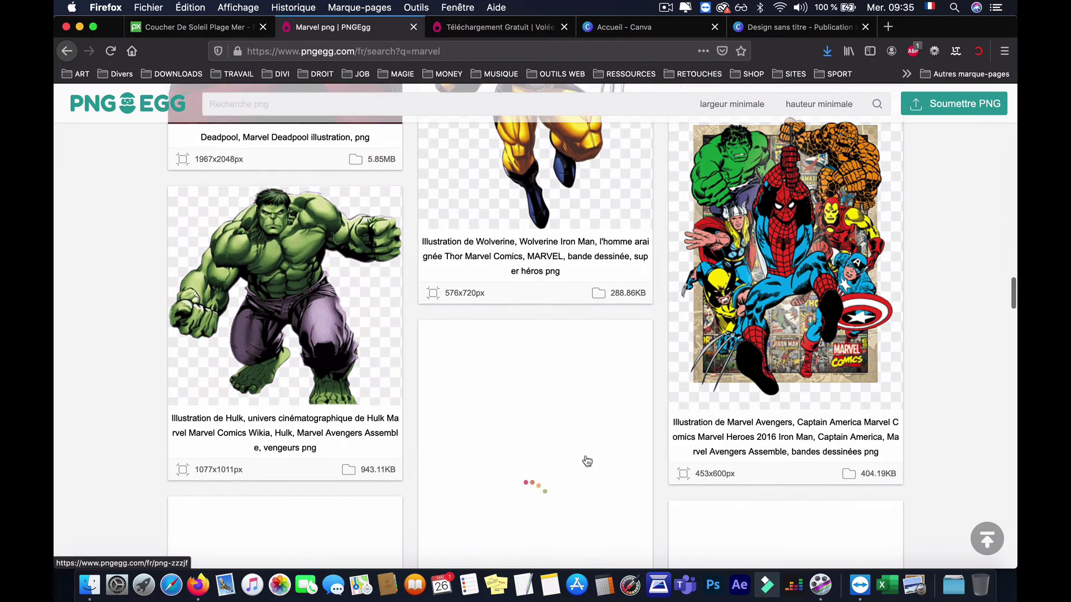
pyautogui.scroll(-6, 588, 460)
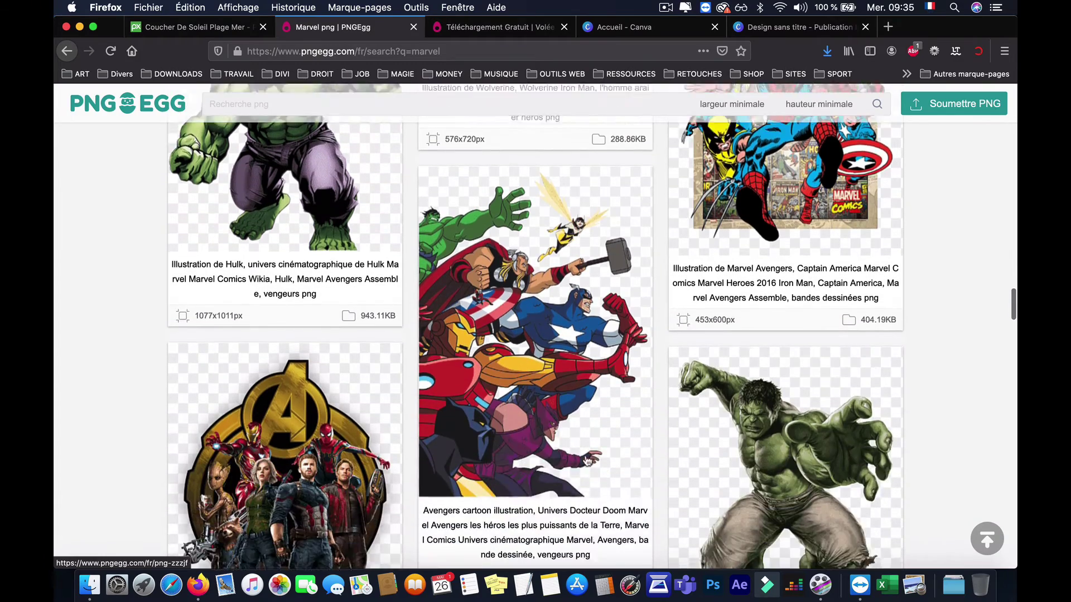
pyautogui.scroll(-9, 587, 460)
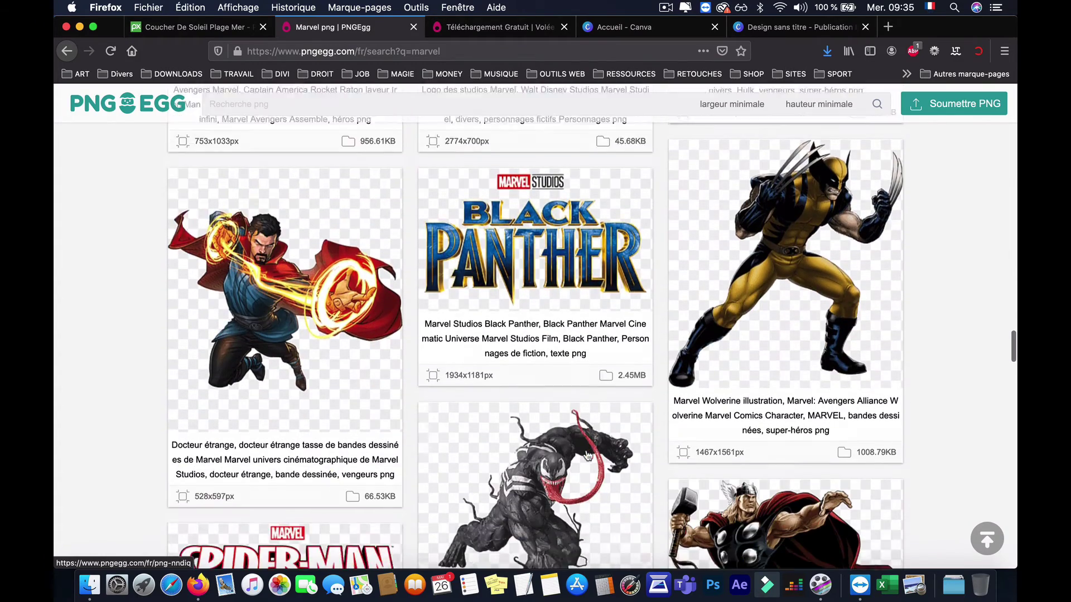
pyautogui.scroll(-7, 587, 456)
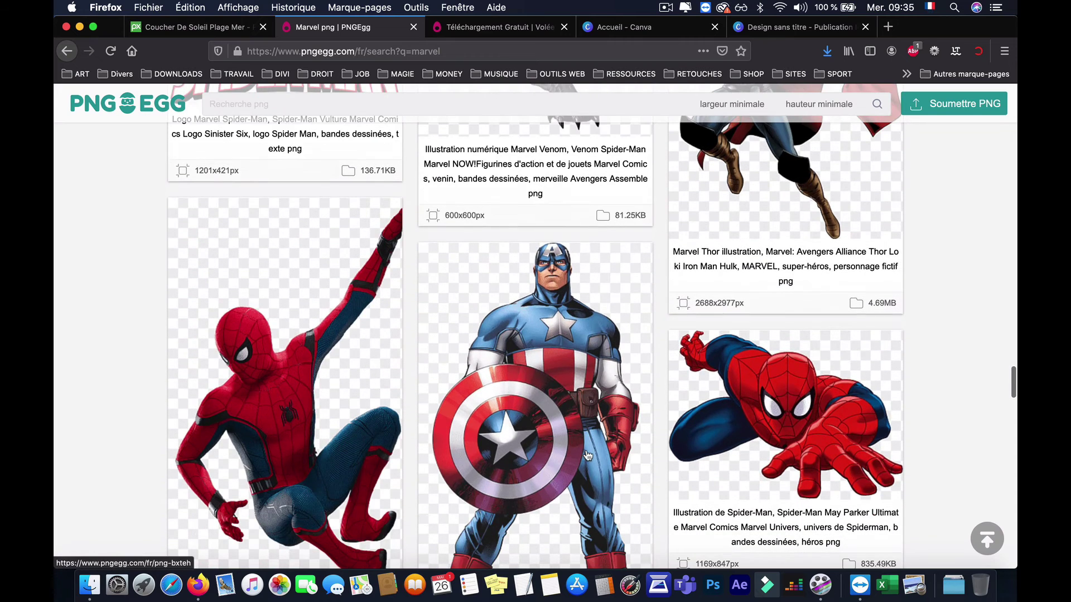
pyautogui.scroll(-1, 548, 367)
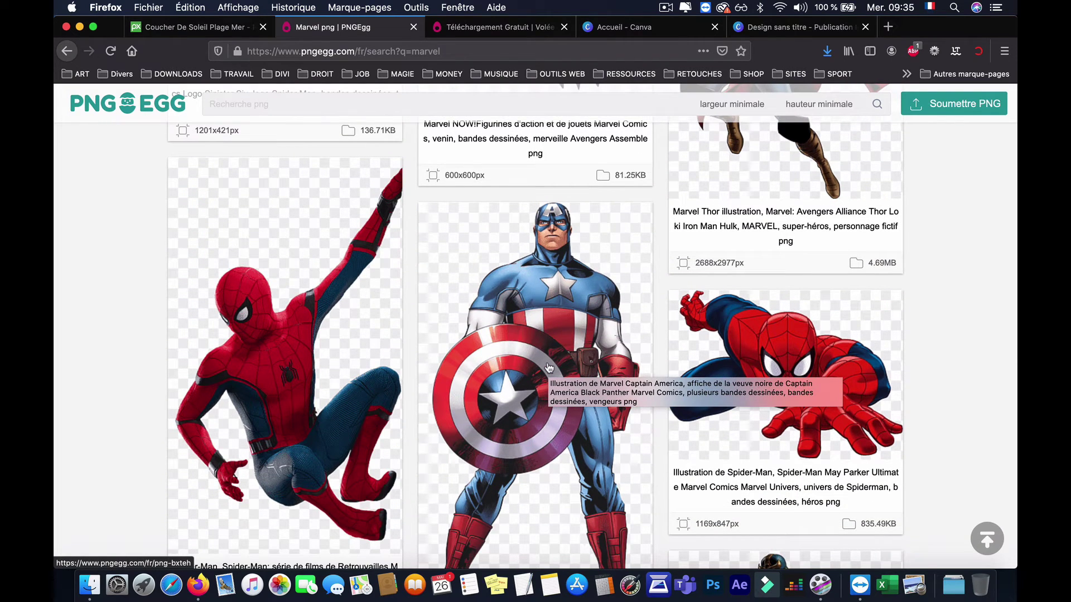
pyautogui.scroll(-1, 548, 367)
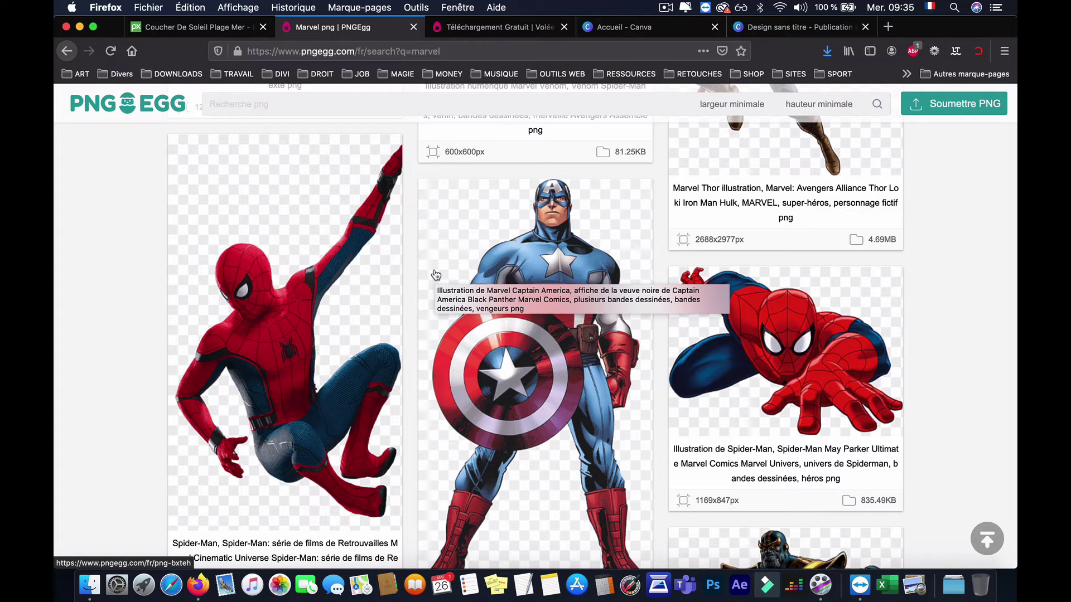
# - Download the free PNG of the standing Captain America holding his shield and save the file to the computer
pyautogui.click(531, 259)
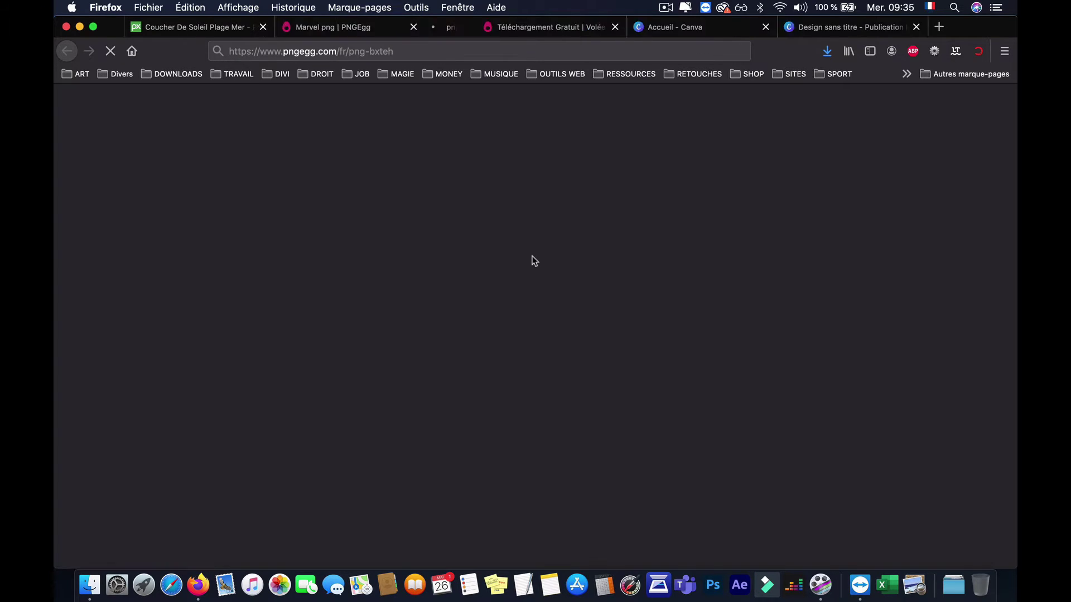
pyautogui.scroll(-8, 596, 445)
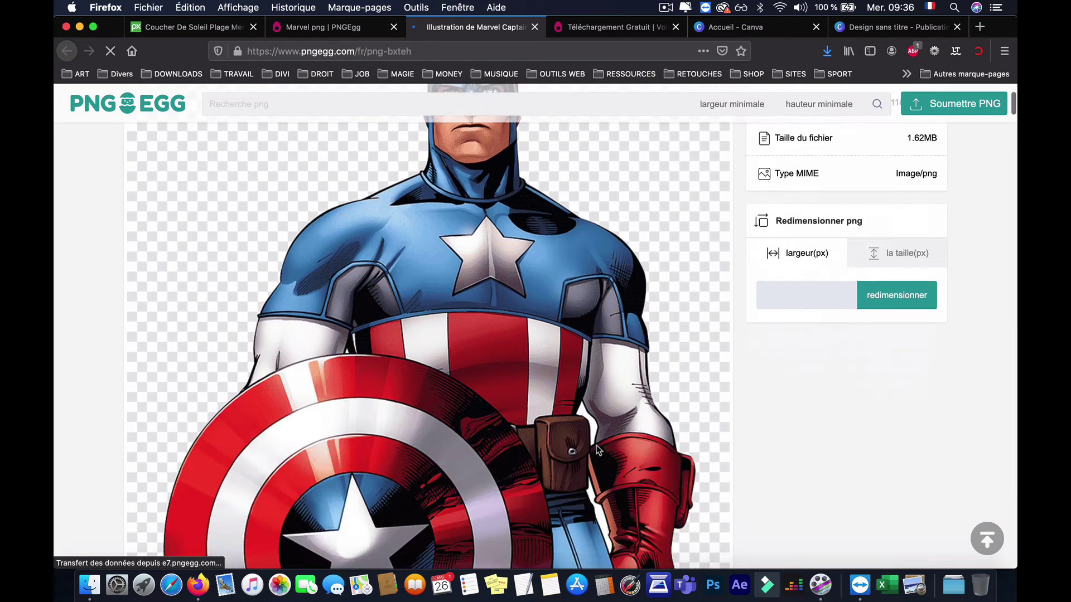
pyautogui.scroll(-15, 597, 445)
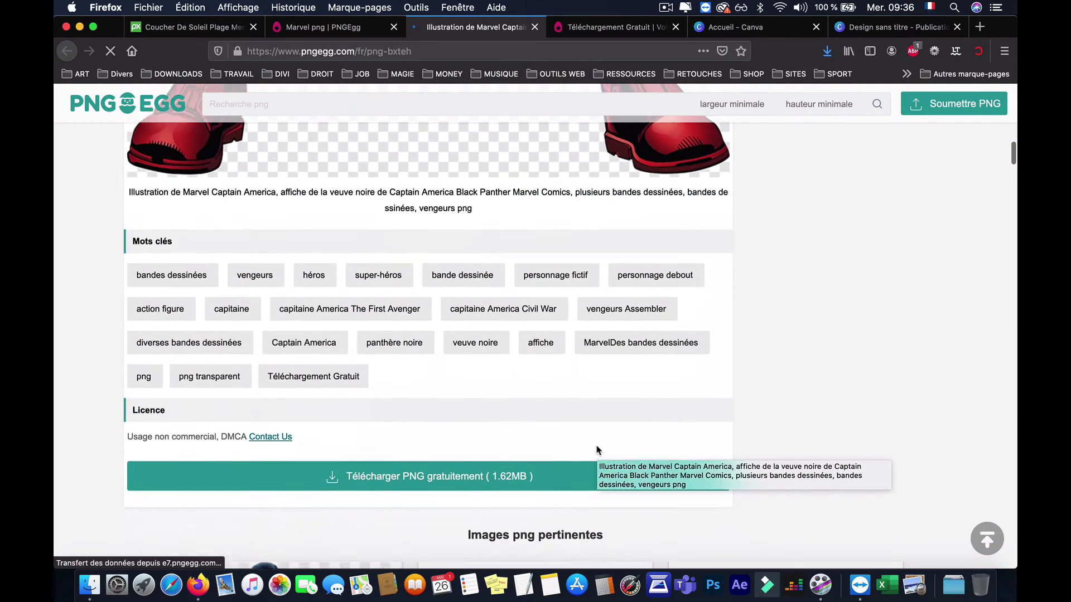
pyautogui.click(459, 451)
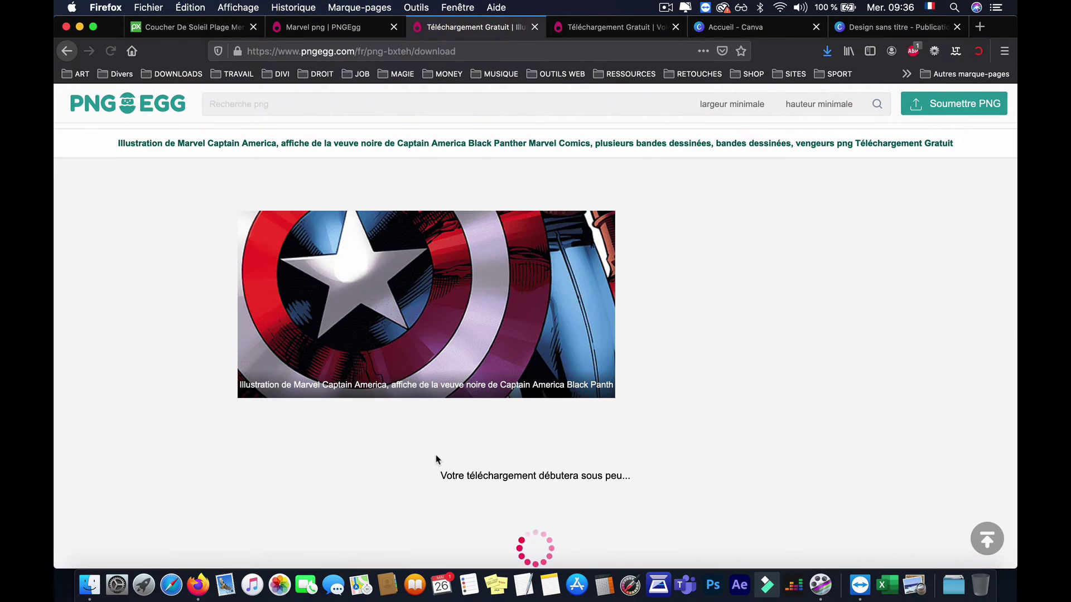
pyautogui.scroll(-5, 711, 530)
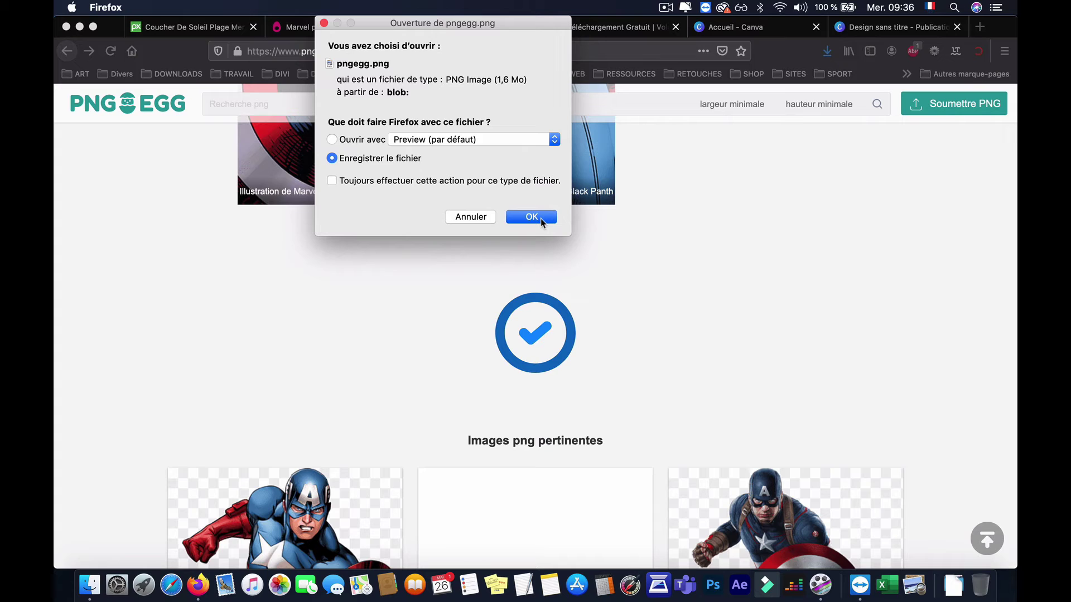
pyautogui.click(531, 217)
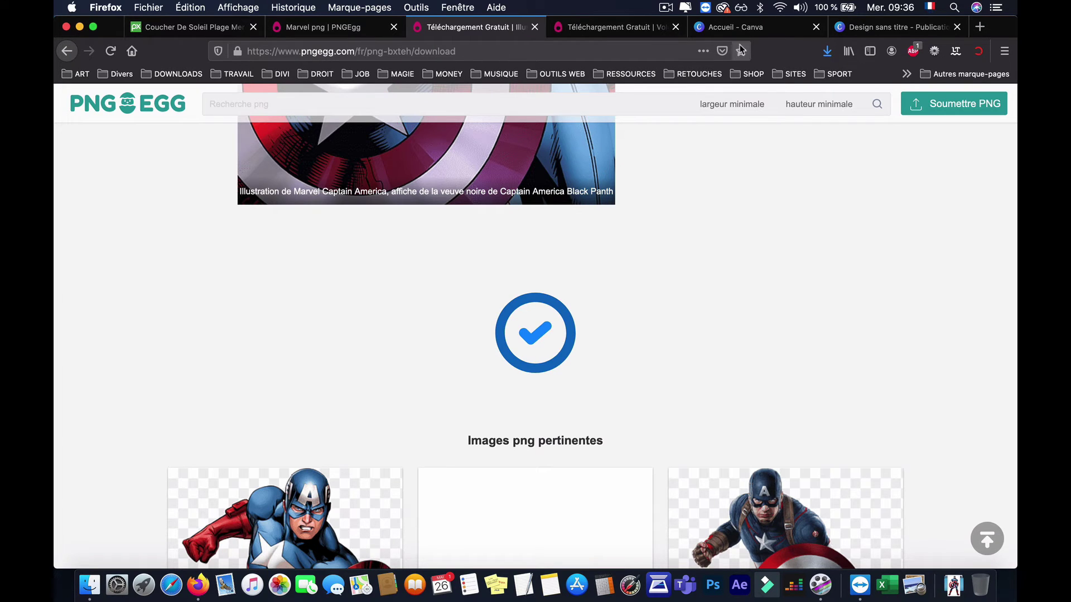
# - Return to the Canva design and import pngegg(17).png from the device's Téléchargements folder into its media
pyautogui.click(860, 30)
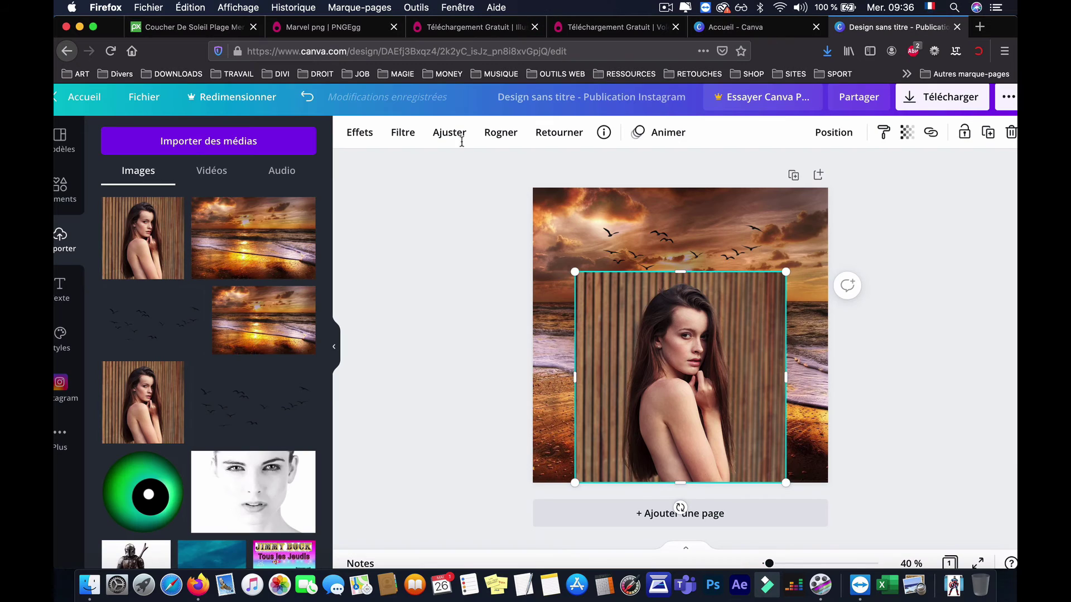
pyautogui.click(166, 145)
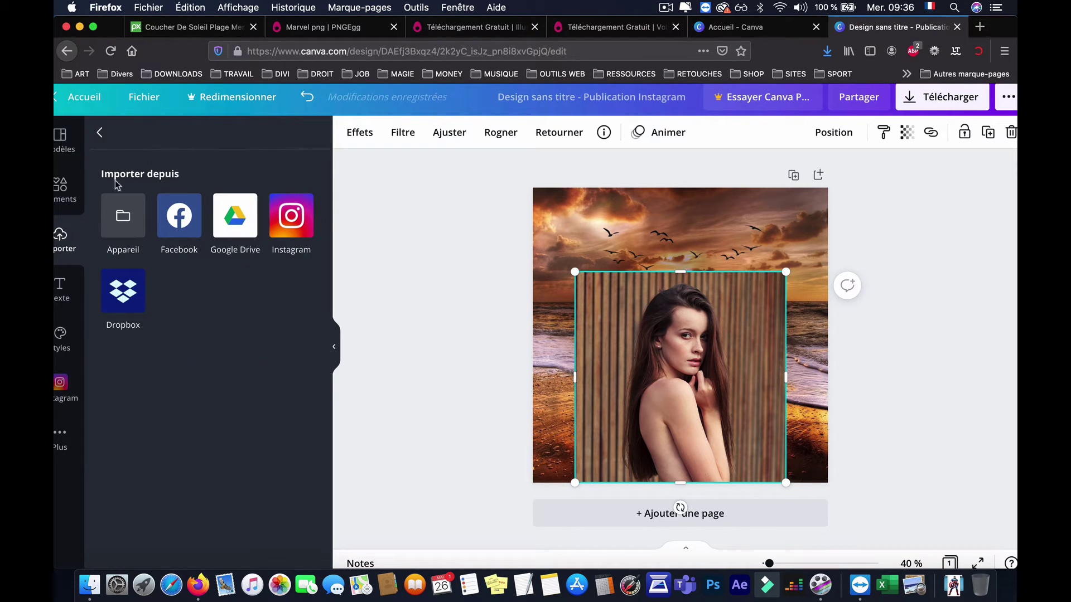
pyautogui.click(121, 219)
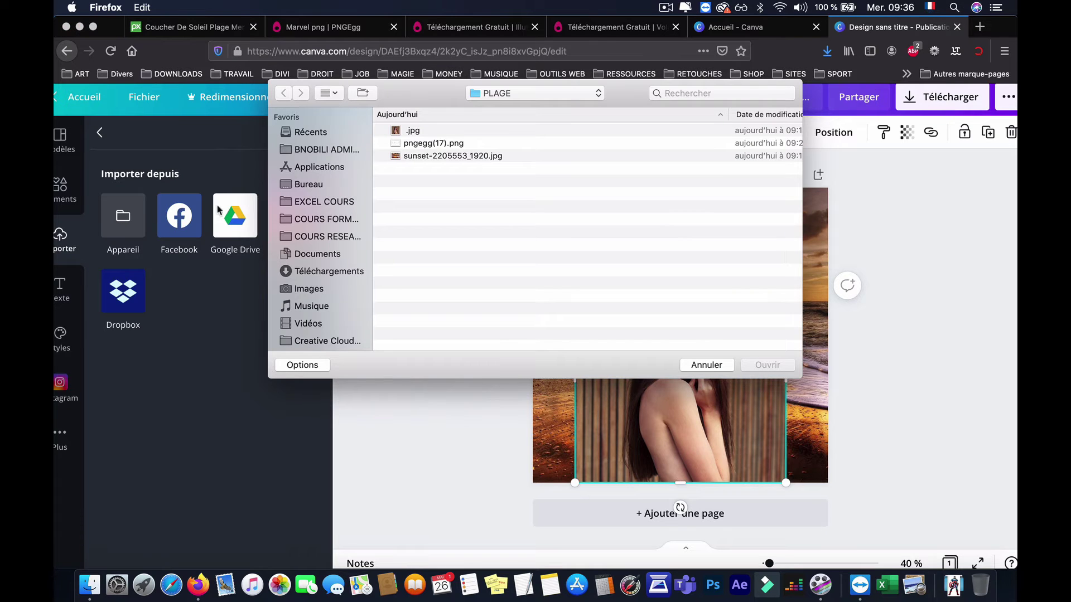
pyautogui.click(296, 271)
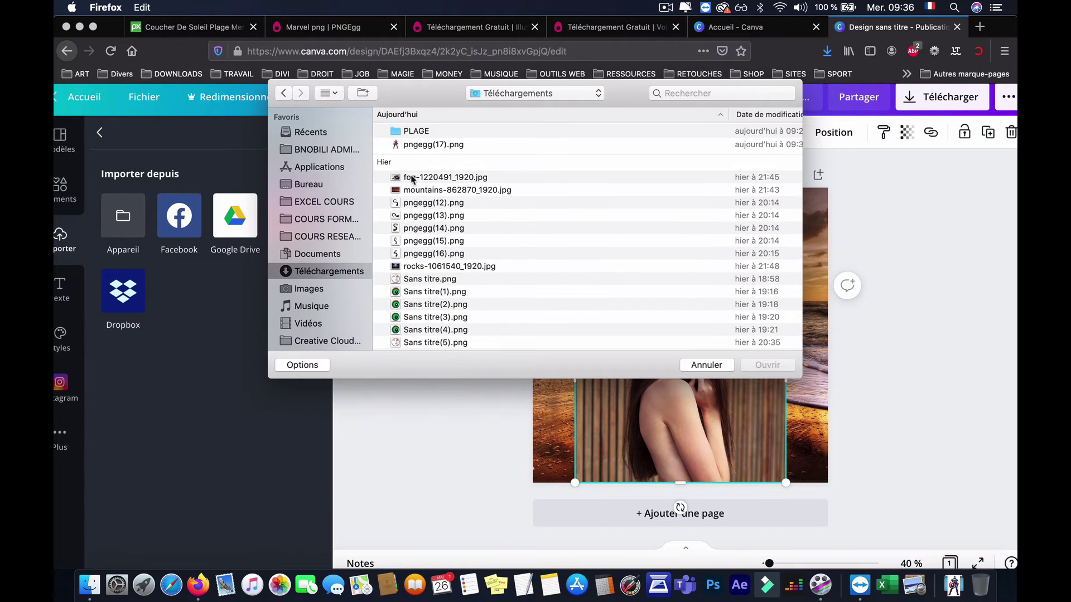
pyautogui.doubleClick(415, 147)
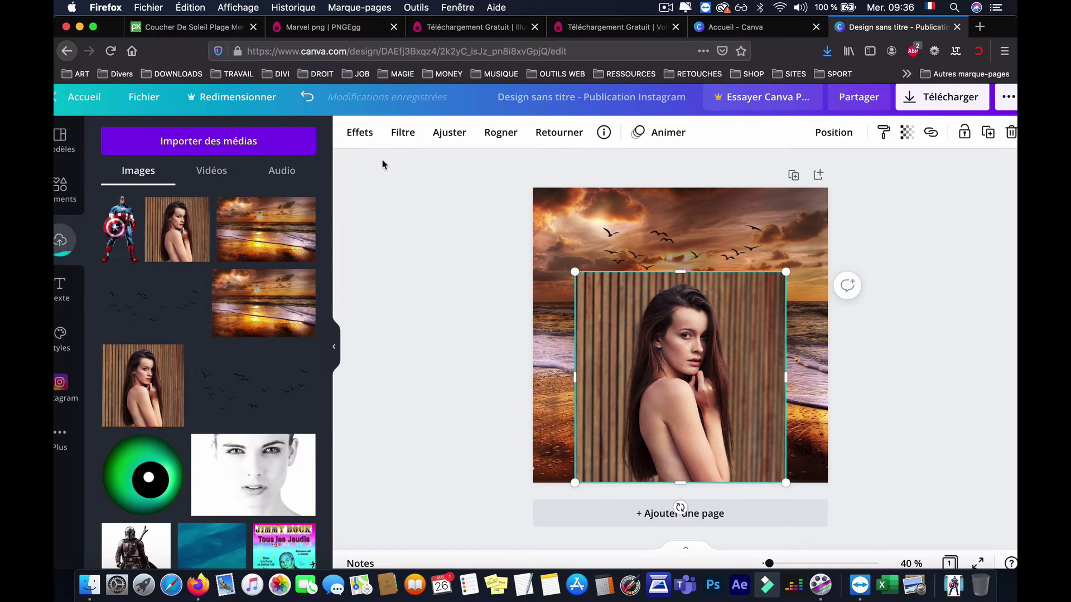
# - Add the Captain America image to the design, enlarge it to nearly the page height and place it at the page's lower right
pyautogui.click(122, 252)
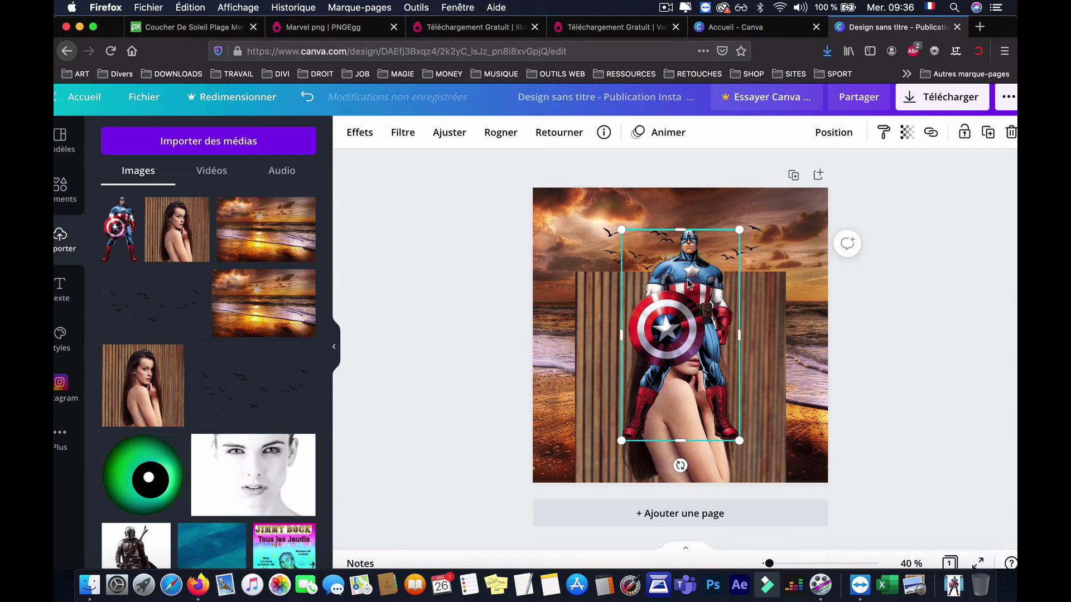
pyautogui.moveTo(620, 229); pyautogui.dragTo(541, 179)
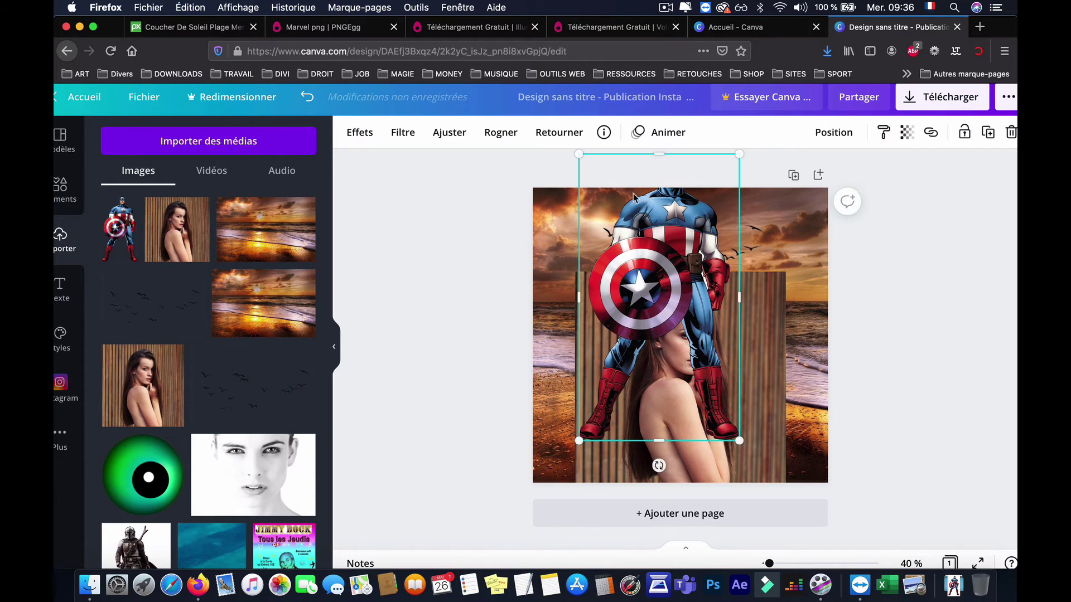
pyautogui.moveTo(672, 221); pyautogui.dragTo(768, 258)
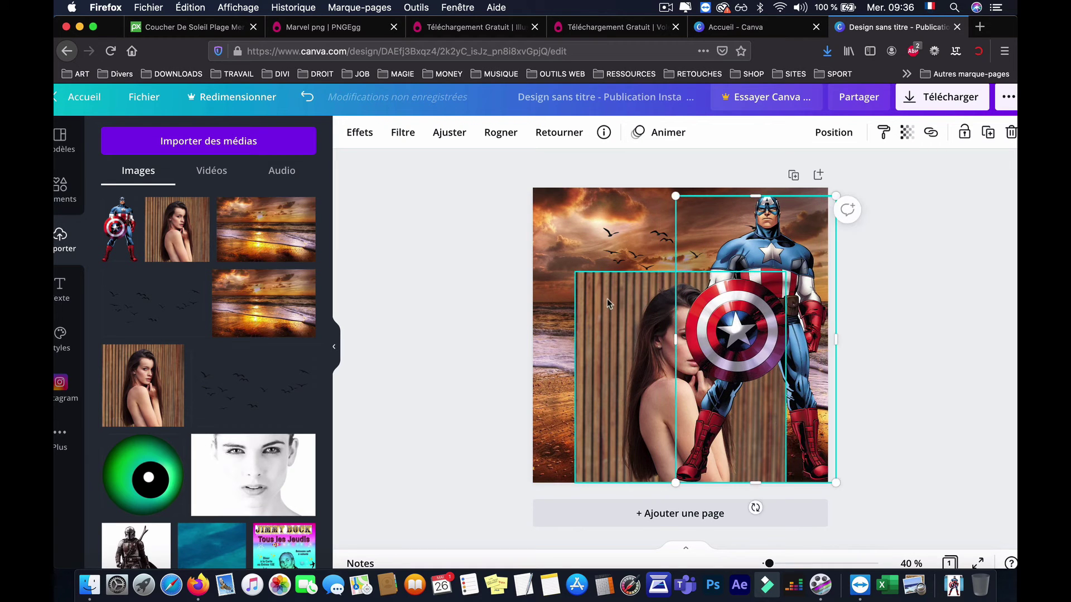
# - Delete the woman's portrait with the wooden background and move the Captain America image to the middle of the page
pyautogui.click(607, 299)
pyautogui.press('Delete')
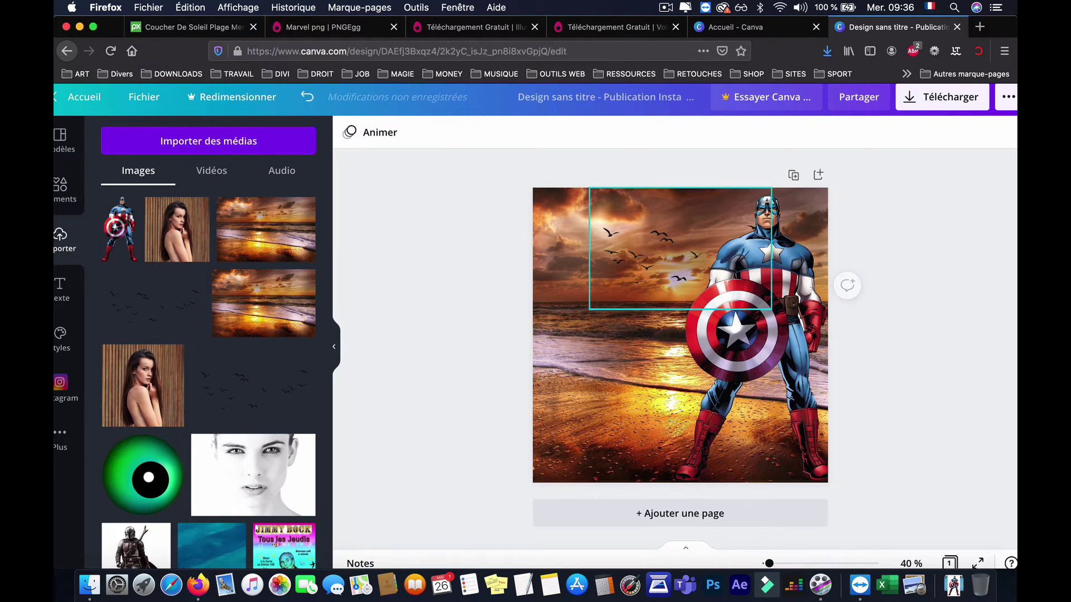
pyautogui.click(761, 348)
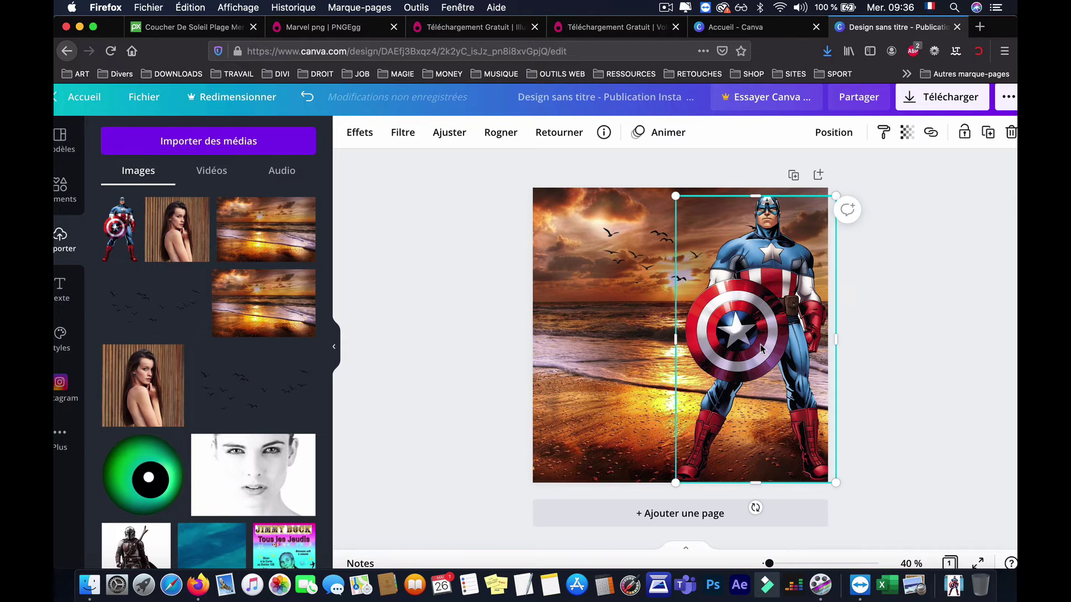
pyautogui.moveTo(762, 348); pyautogui.dragTo(670, 373)
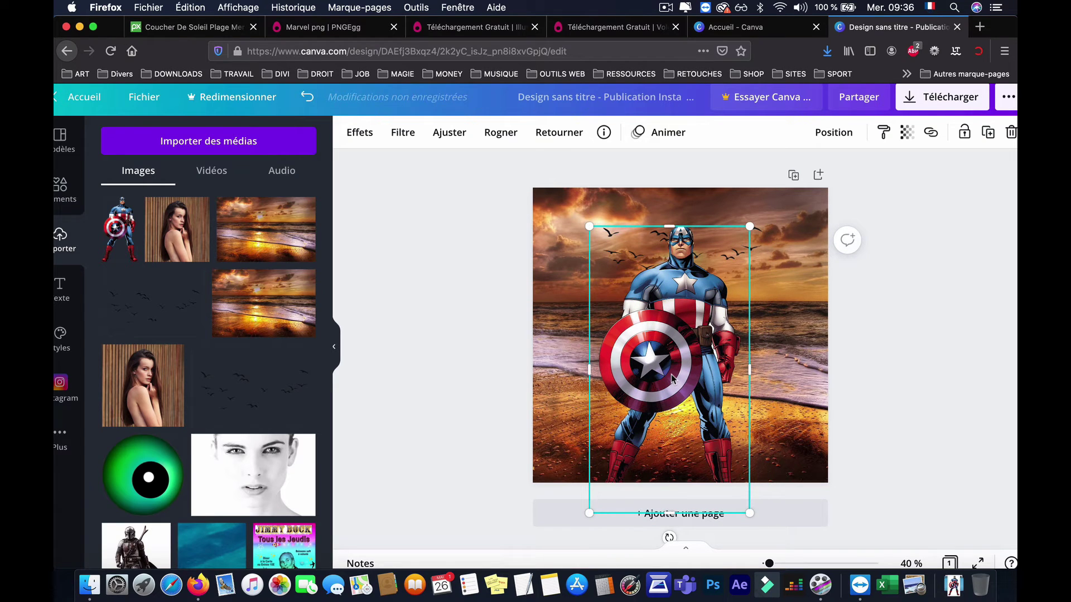
# - Find the remove.bg site through a removebg web search in a new browser tab and accept all its cookies
pyautogui.click(979, 27)
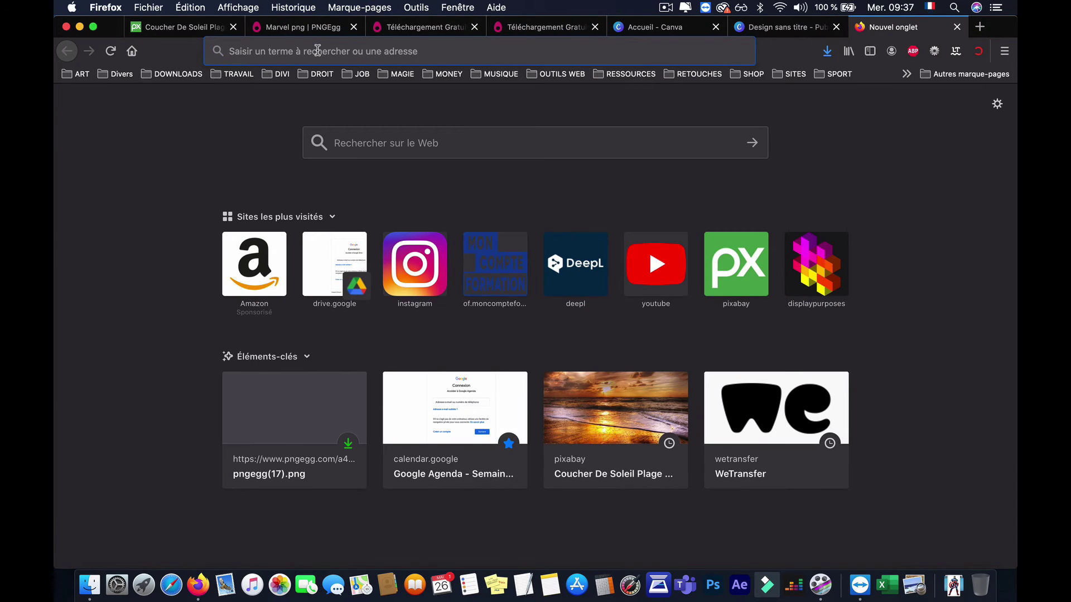
pyautogui.write('remo')
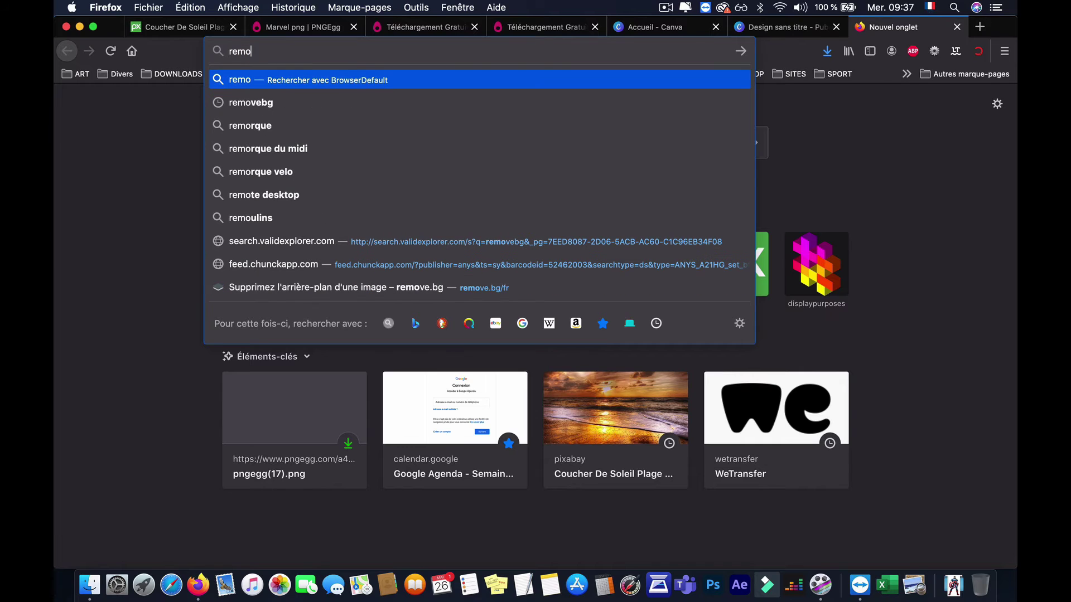
pyautogui.click(252, 103)
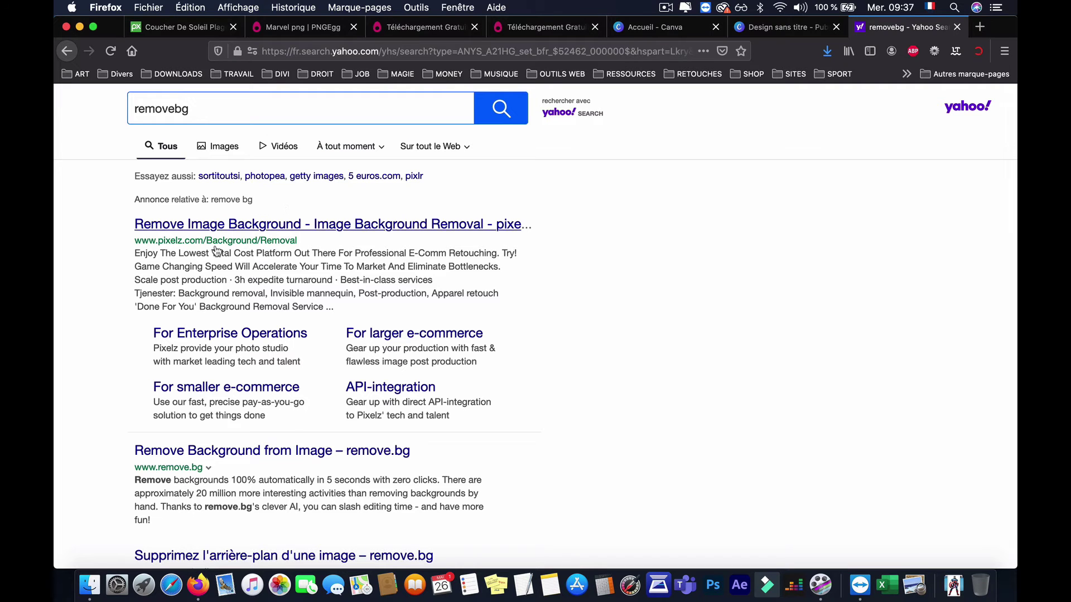
pyautogui.click(225, 449)
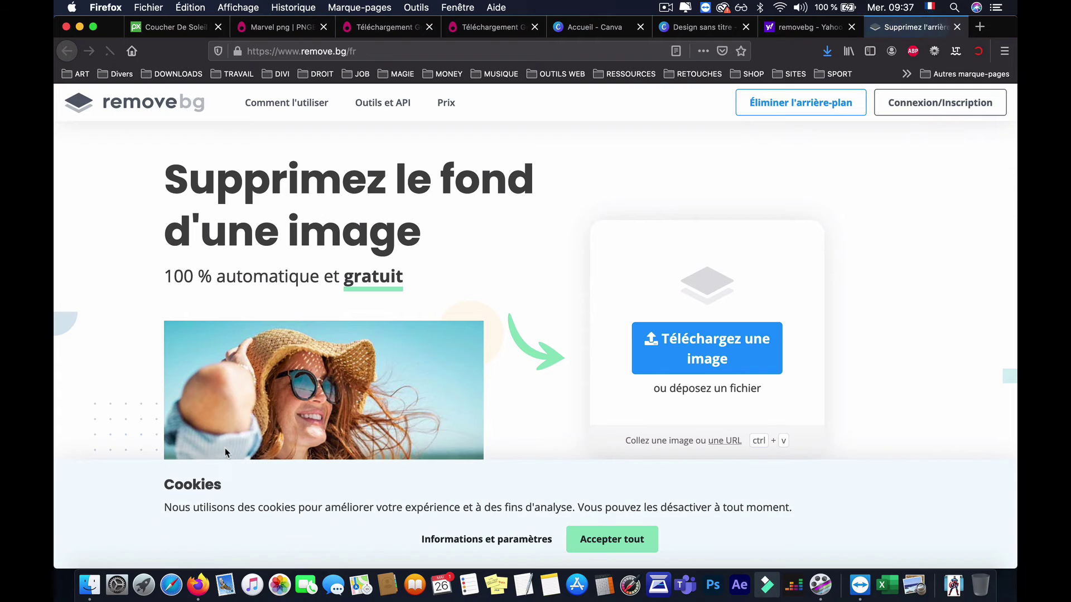
pyautogui.click(591, 543)
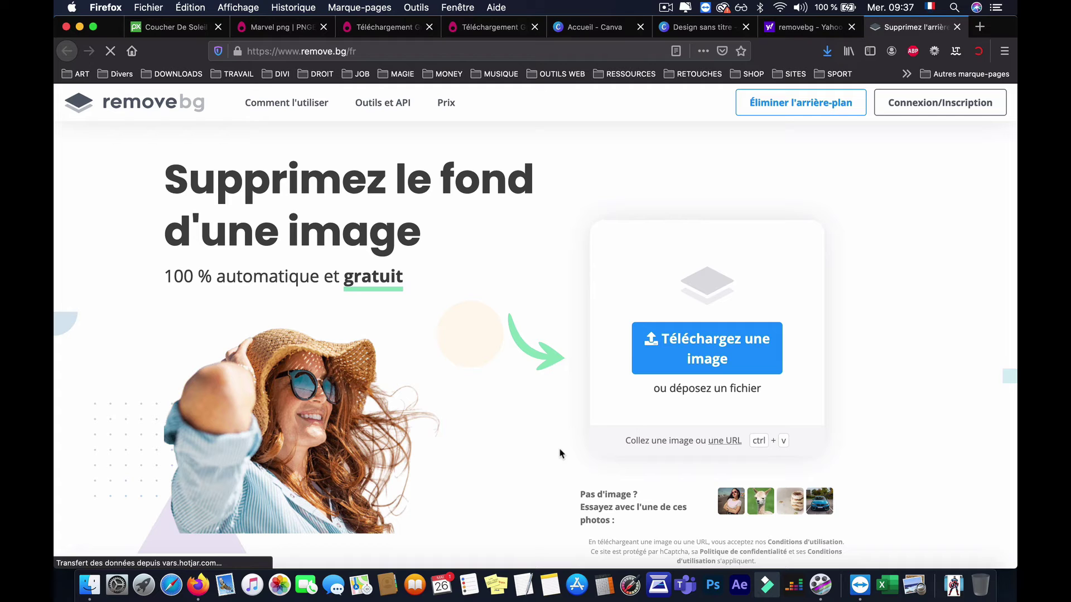
# - Upload the woman's portrait .jpg from the PLAGE folder to remove.bg to remove its background
pyautogui.click(710, 351)
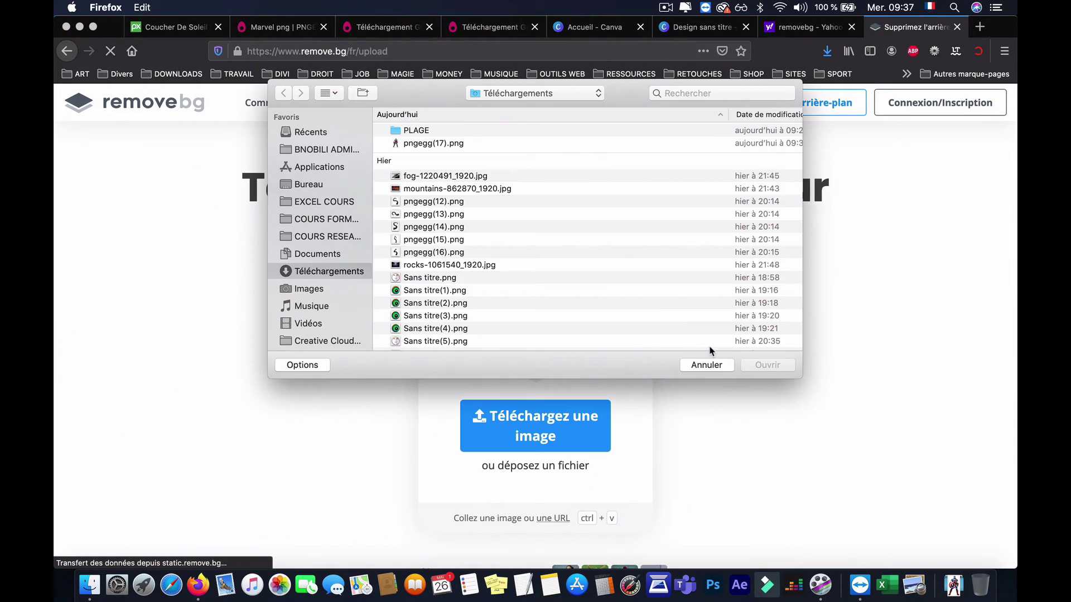
pyautogui.doubleClick(412, 132)
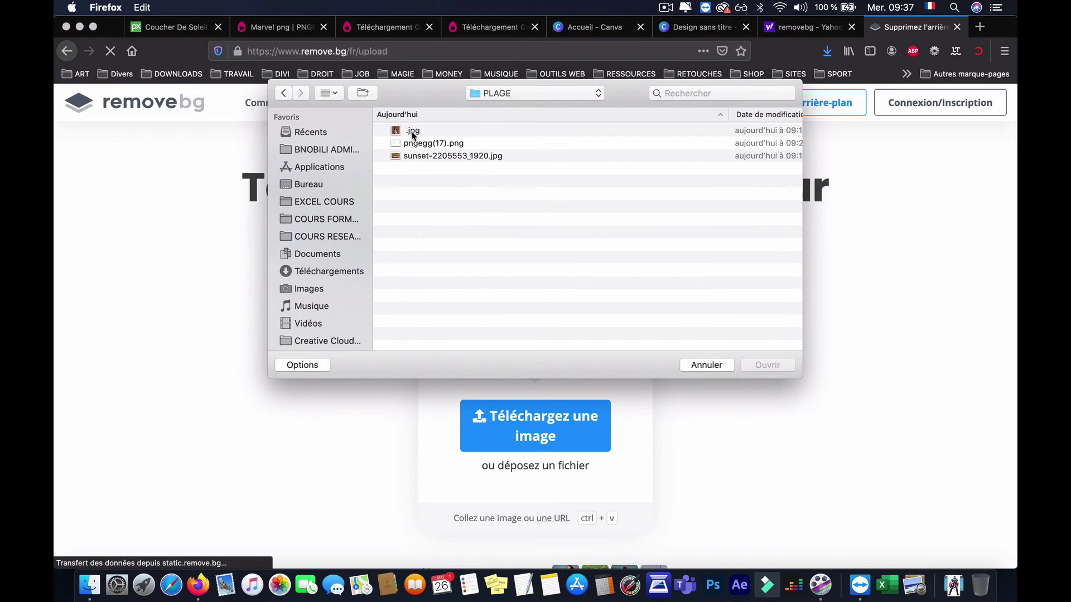
pyautogui.click(405, 133)
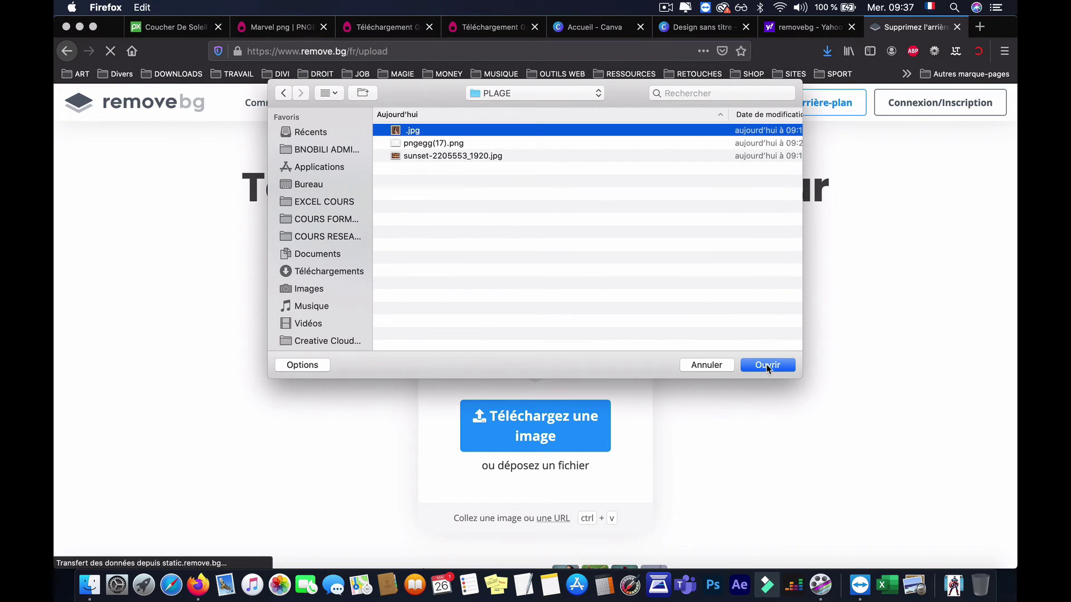
pyautogui.click(766, 365)
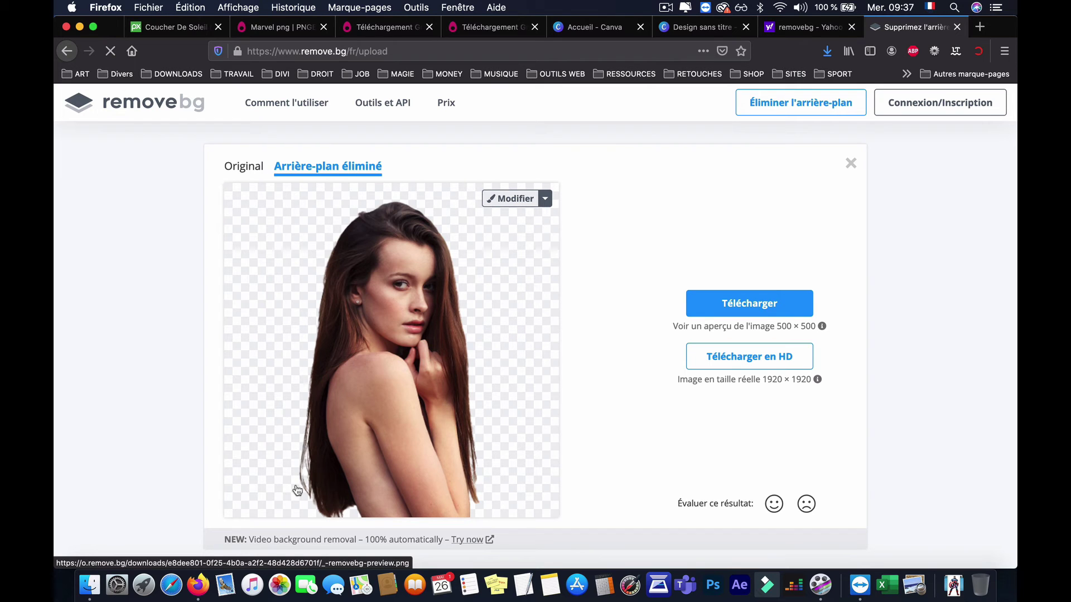
# - Download the cut-out portrait at the free 500 × 500 preview size and save the file to the computer
pyautogui.scroll(-1, 317, 500)
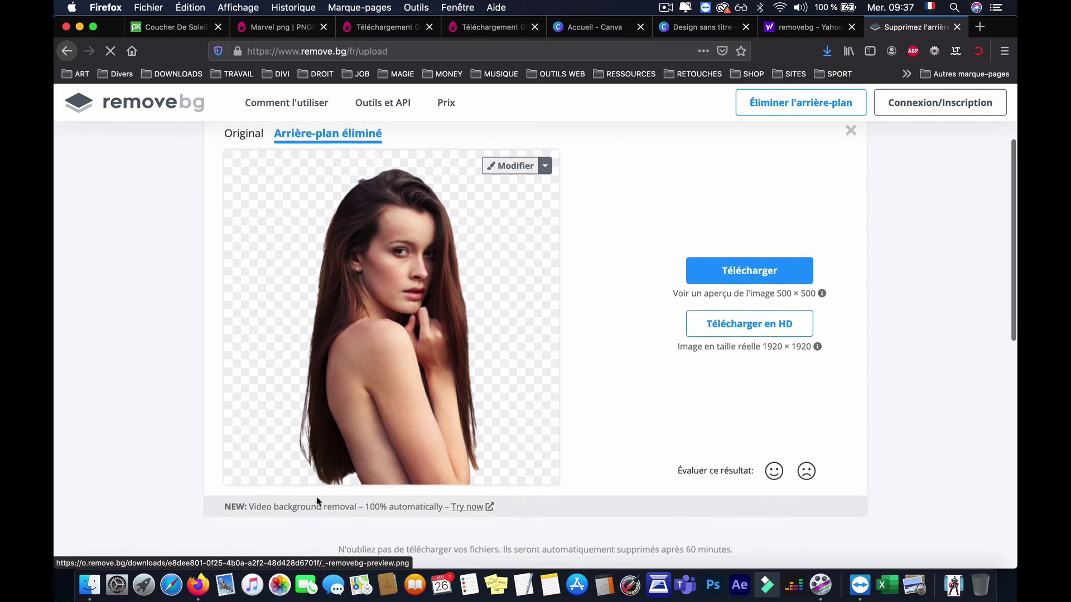
pyautogui.scroll(1, 316, 499)
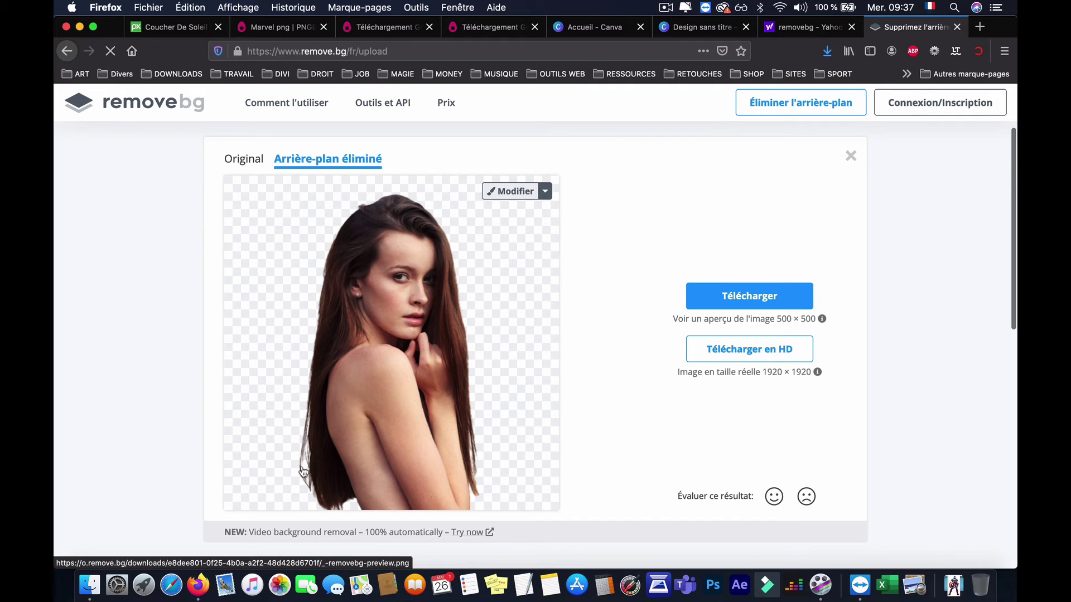
pyautogui.click(719, 304)
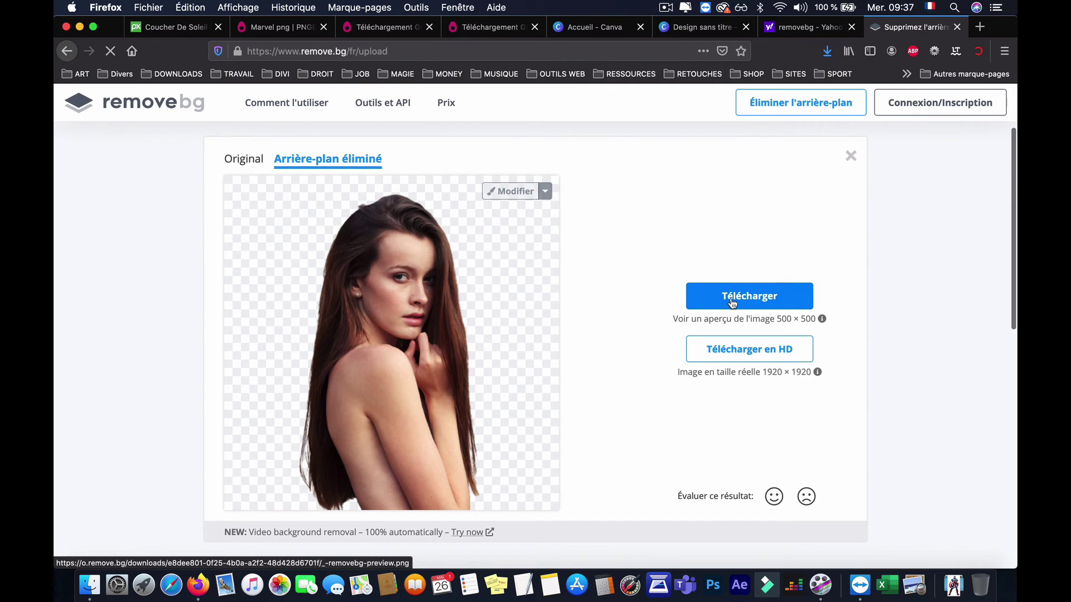
pyautogui.click(537, 218)
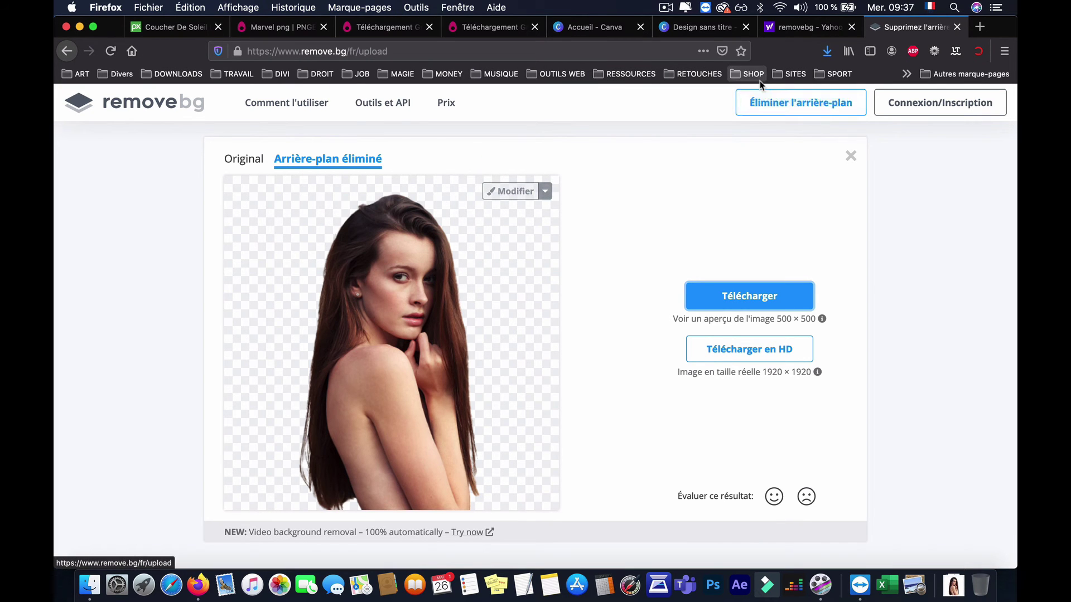
# - Return to the Canva design and import _-removebg-preview.png from the device's Téléchargements folder into its media
pyautogui.click(704, 29)
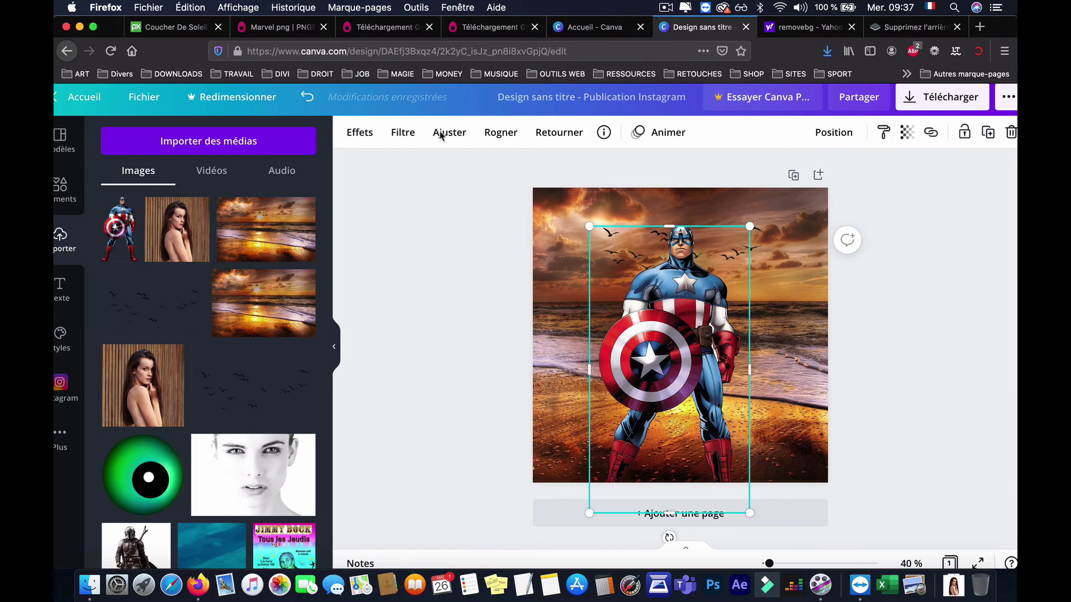
pyautogui.click(173, 140)
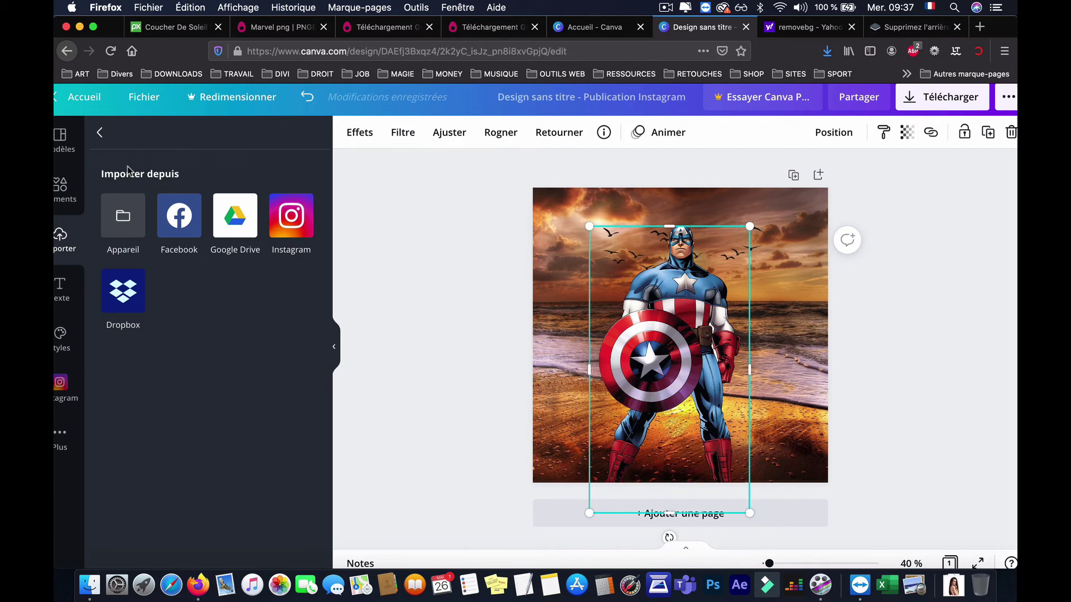
pyautogui.click(110, 226)
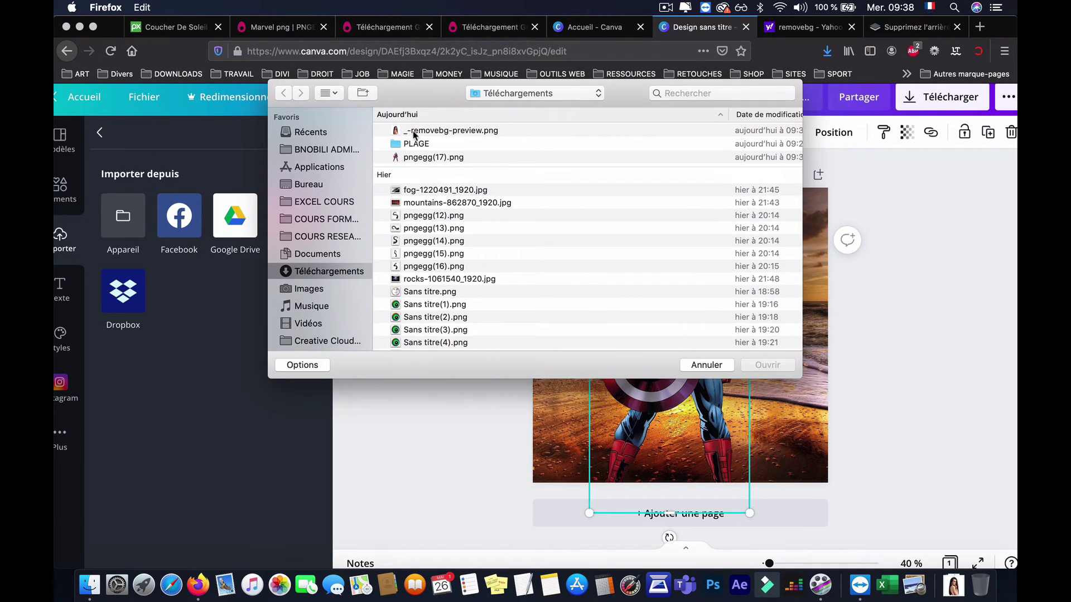
pyautogui.doubleClick(413, 134)
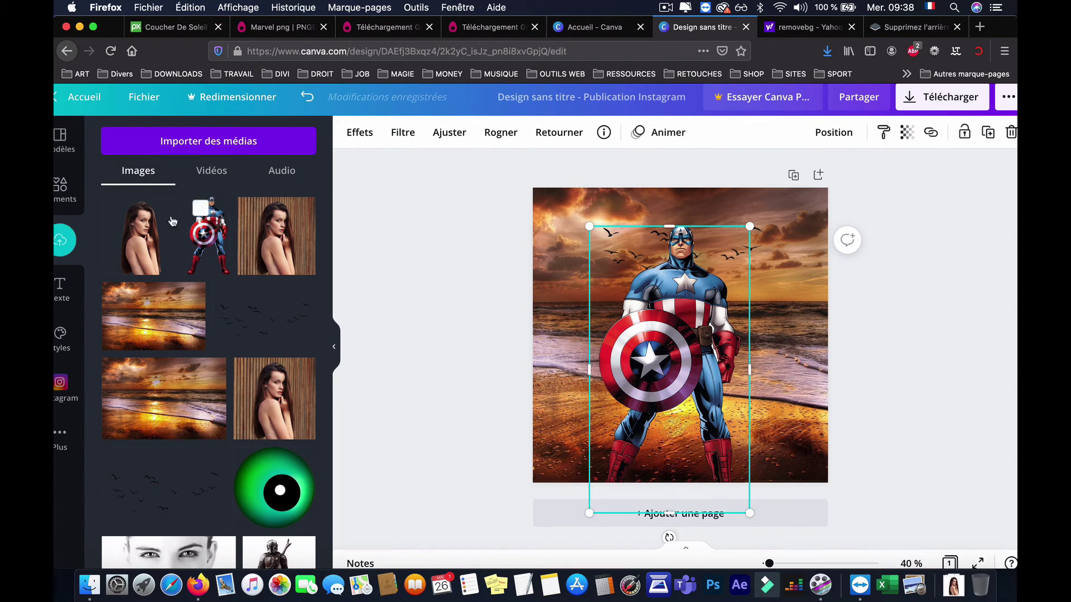
# - Add the cut-out woman to the design, enlarge her to most of the page height and place her at the page's lower left
pyautogui.click(149, 239)
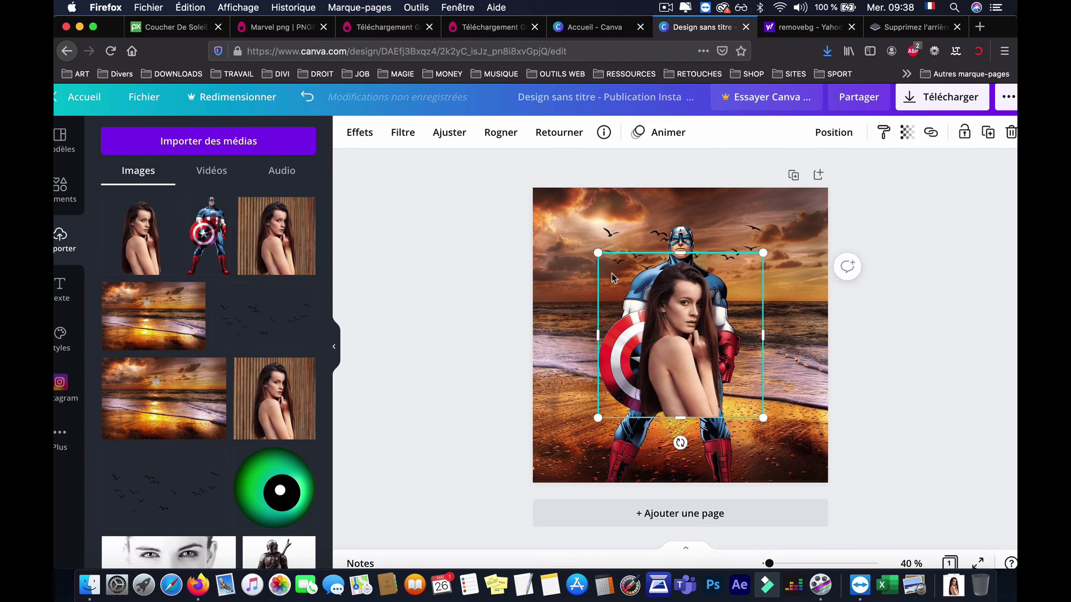
pyautogui.moveTo(598, 255); pyautogui.dragTo(492, 189)
pyautogui.moveTo(622, 283); pyautogui.dragTo(642, 350)
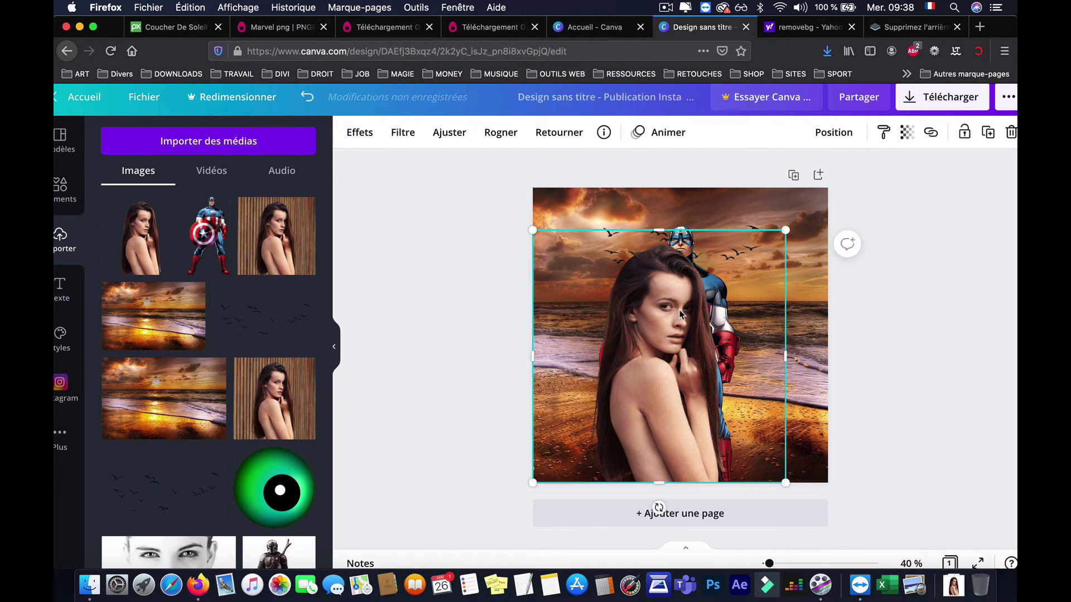
pyautogui.moveTo(680, 315); pyautogui.dragTo(655, 337)
# - Move Captain America to the page's right edge and shift the woman to the lower centre so she partly overlaps his shield
pyautogui.click(682, 244)
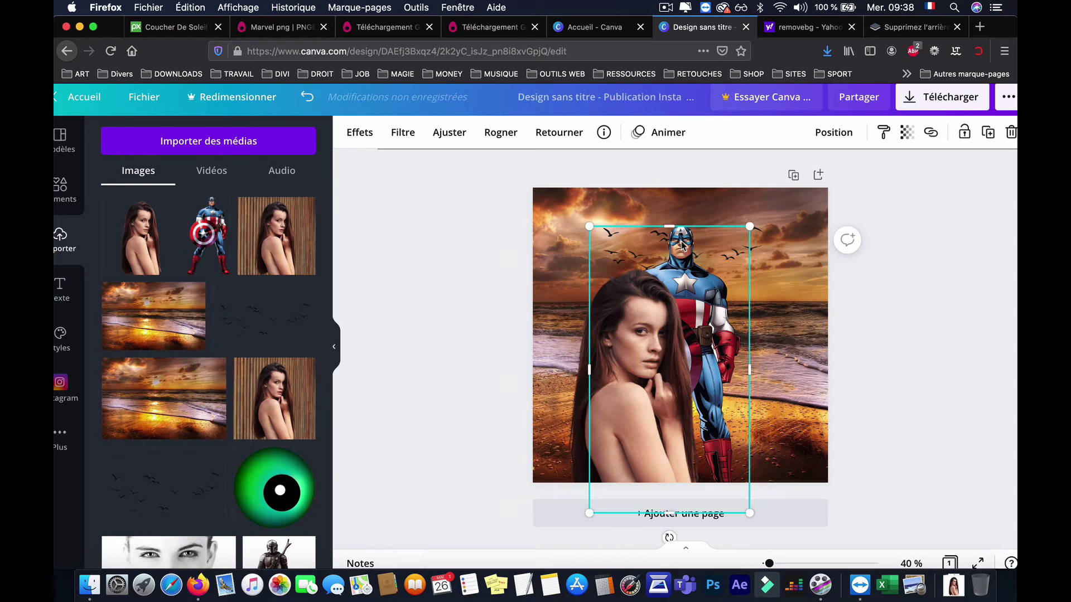
pyautogui.moveTo(682, 244); pyautogui.dragTo(766, 253)
pyautogui.click(621, 337)
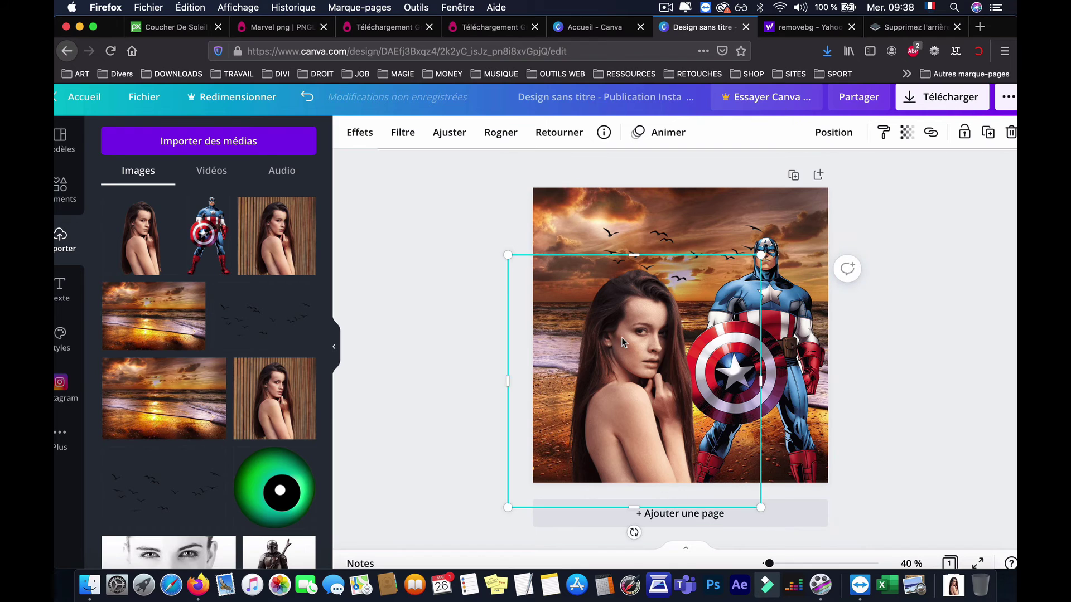
pyautogui.moveTo(621, 336); pyautogui.dragTo(661, 332)
pyautogui.click(454, 387)
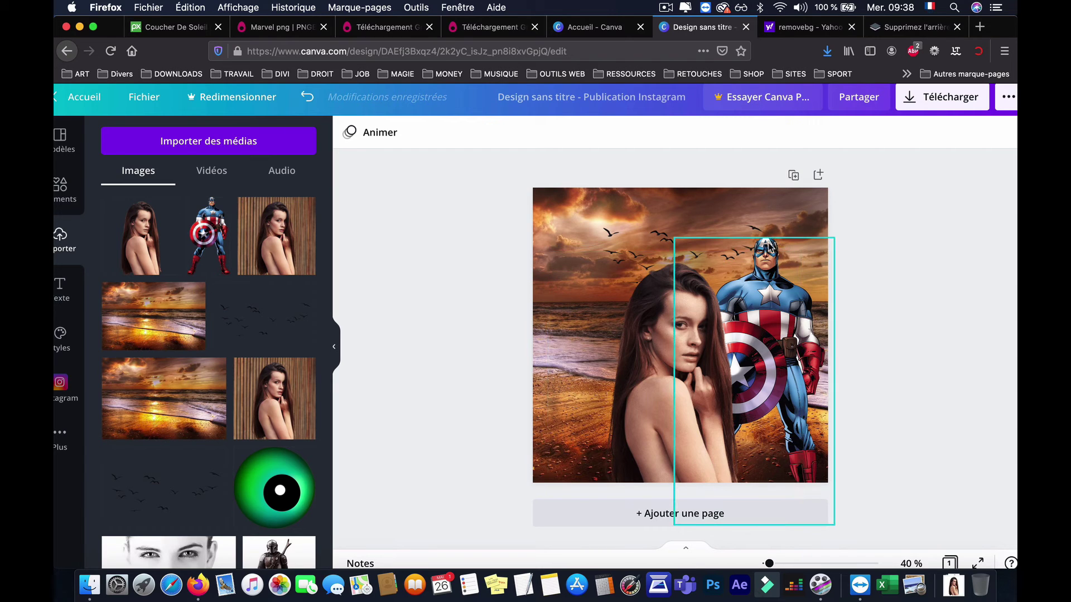
# - Send the Captain America image back one level in the layer order
pyautogui.click(769, 245)
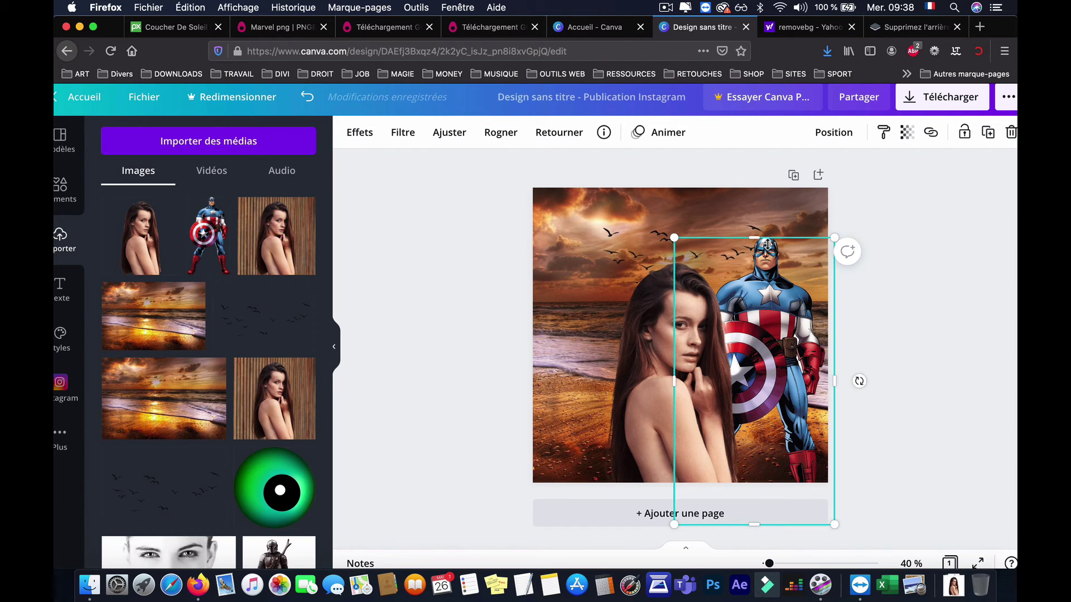
pyautogui.rightClick(809, 263)
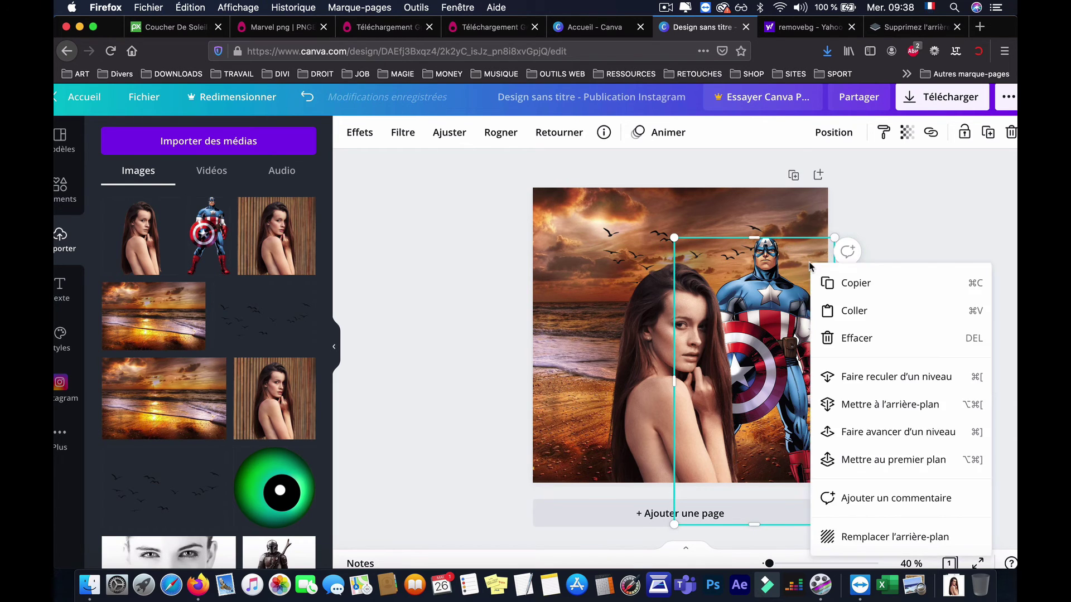
pyautogui.click(829, 386)
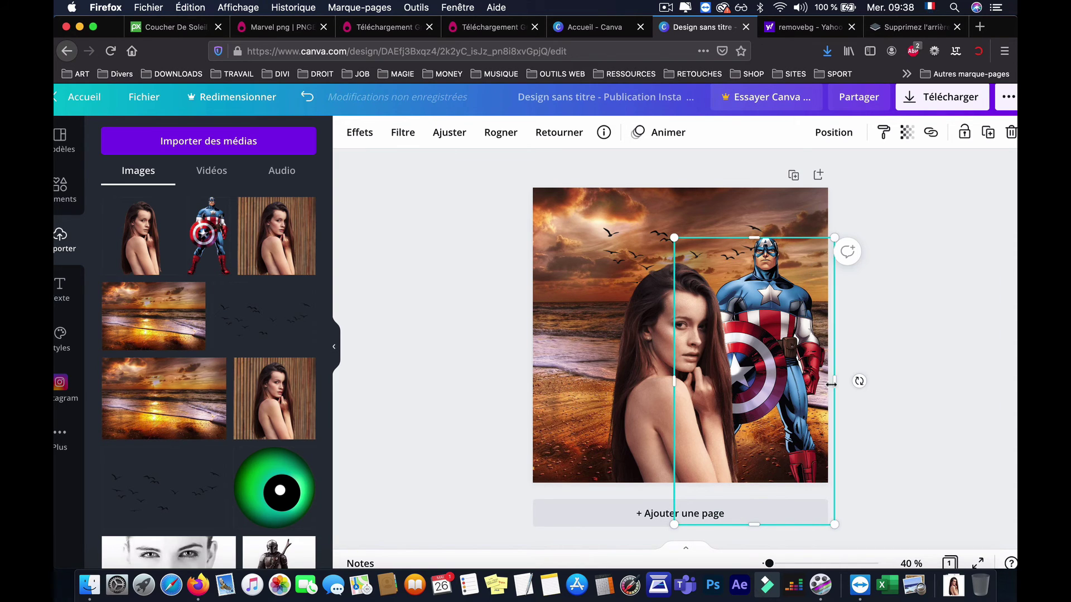
# - Bring the Captain America image forward one level at a time until it stands in front of the woman
pyautogui.rightClick(756, 336)
pyautogui.click(814, 275)
pyautogui.rightClick(814, 276)
pyautogui.click(837, 437)
pyautogui.rightClick(801, 287)
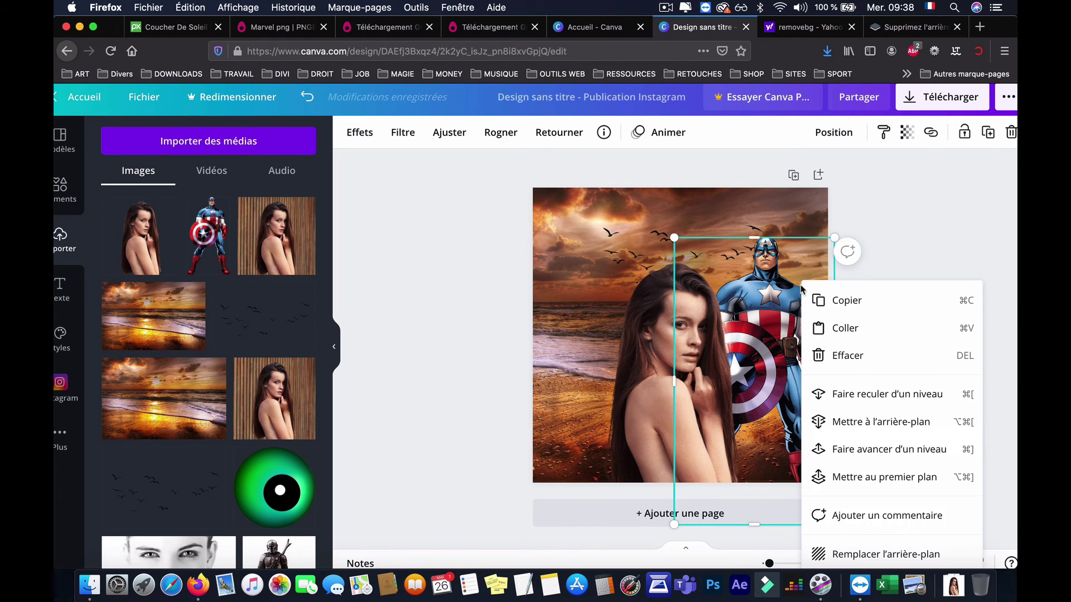
pyautogui.click(822, 450)
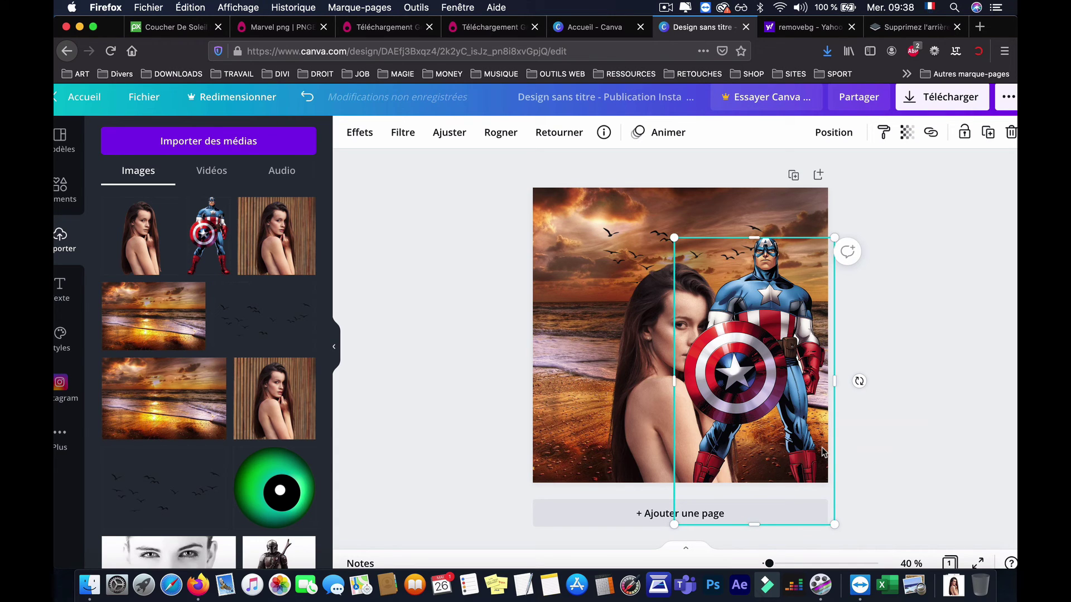
# - Bring the cut-out woman forward one level so she stands in front of Captain America, and deselect her
pyautogui.click(644, 369)
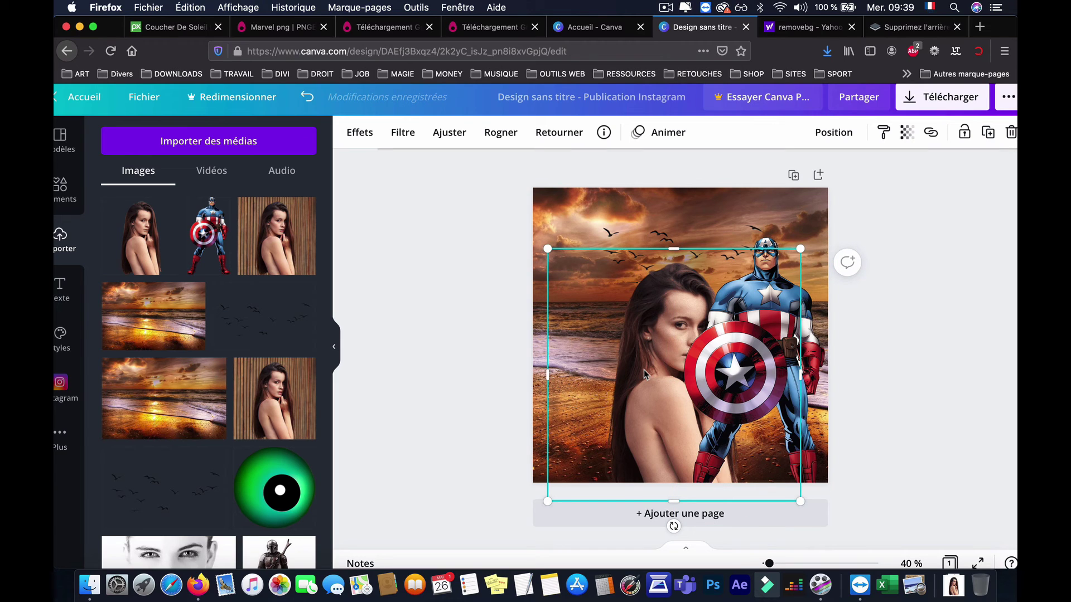
pyautogui.rightClick(643, 369)
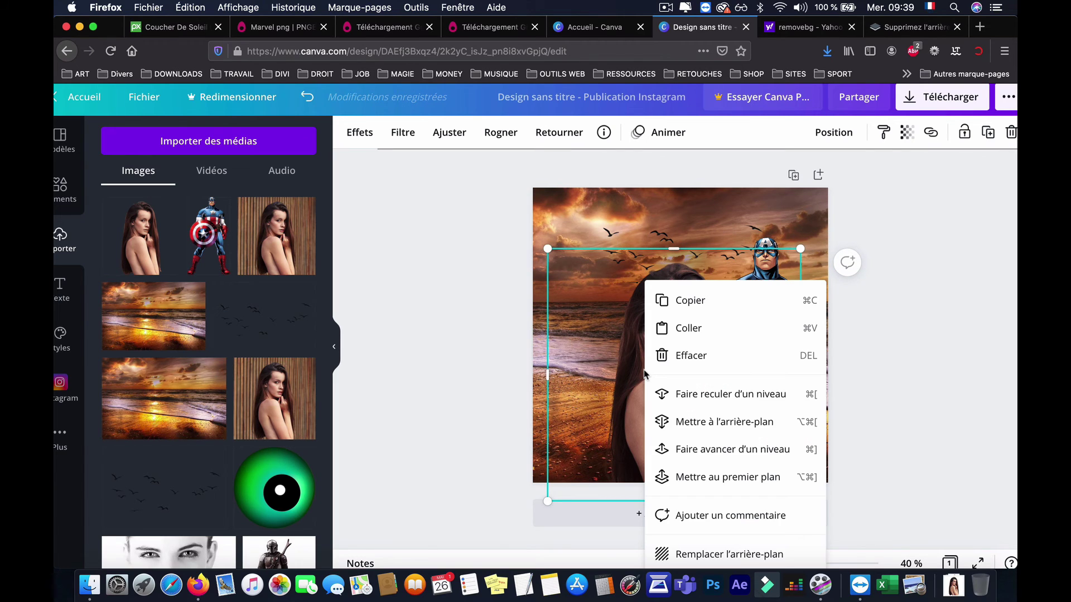
pyautogui.click(685, 449)
pyautogui.click(434, 374)
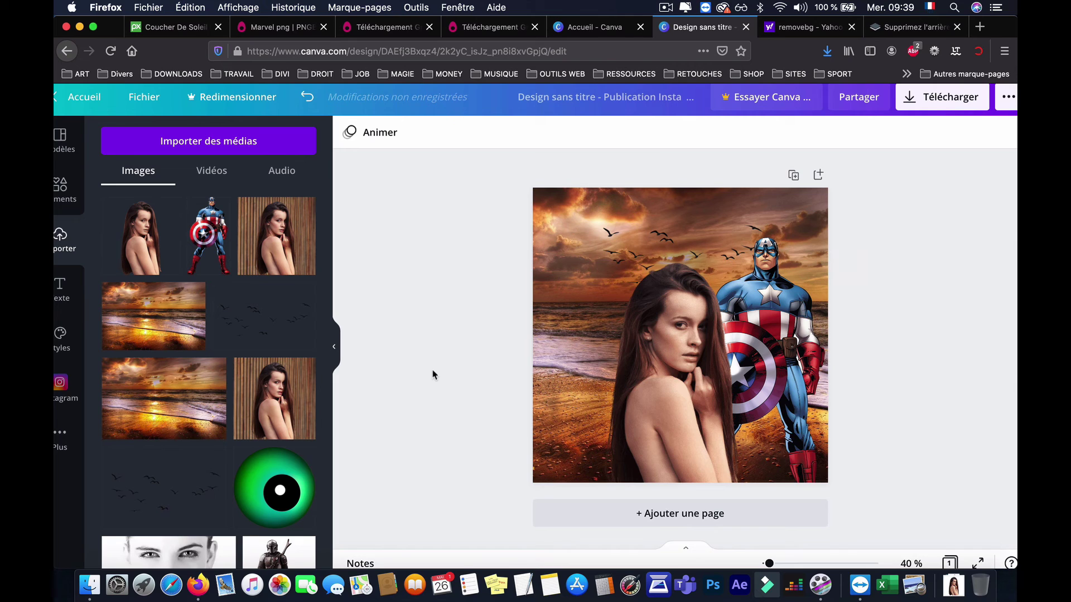
# - Download the design as a 1080 × 1080 px PNG and save the file to the computer
pyautogui.click(942, 98)
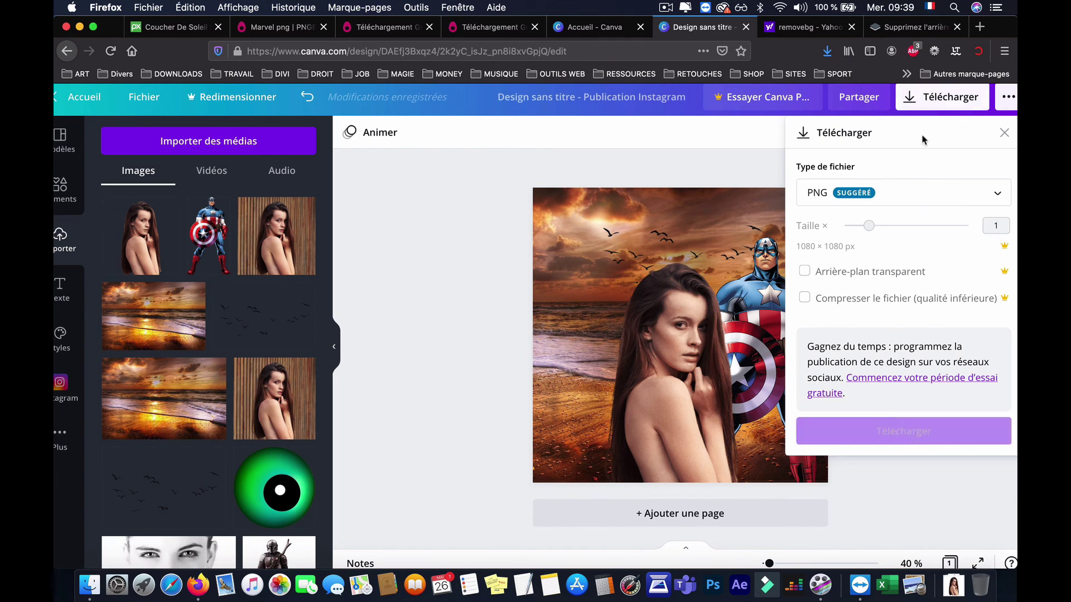
pyautogui.click(869, 435)
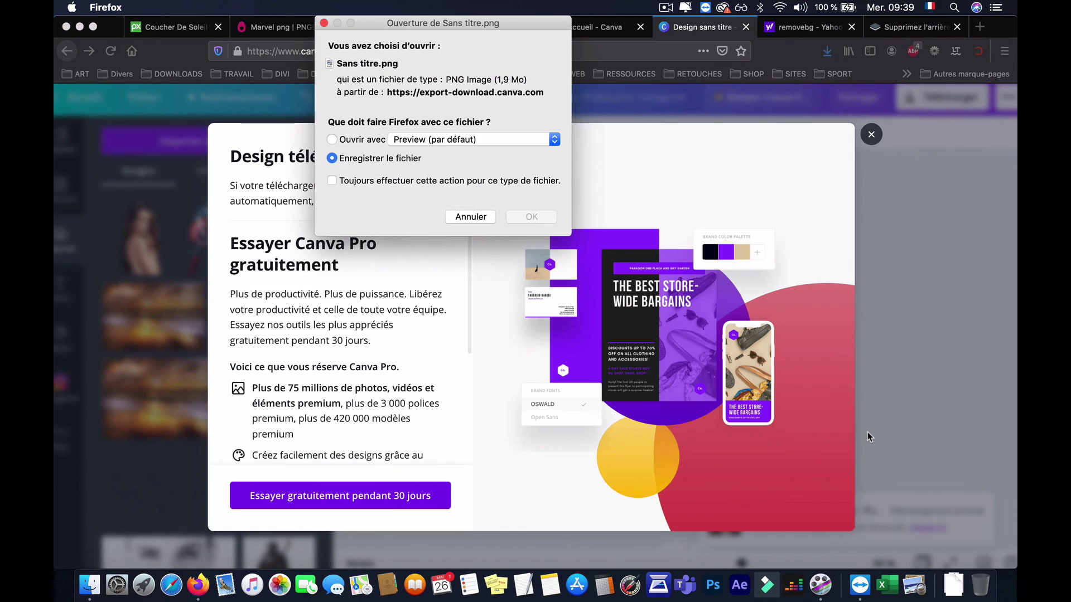
pyautogui.click(538, 219)
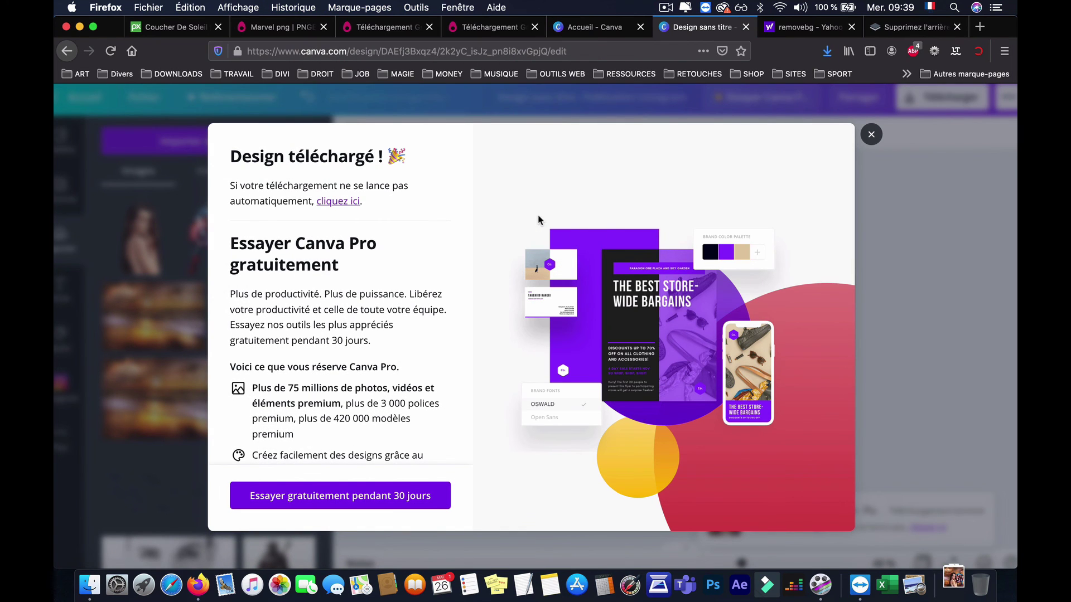
# - Switch to Finder and preview the exported Sans titre(6).png in the Téléchargements folder
pyautogui.click(91, 583)
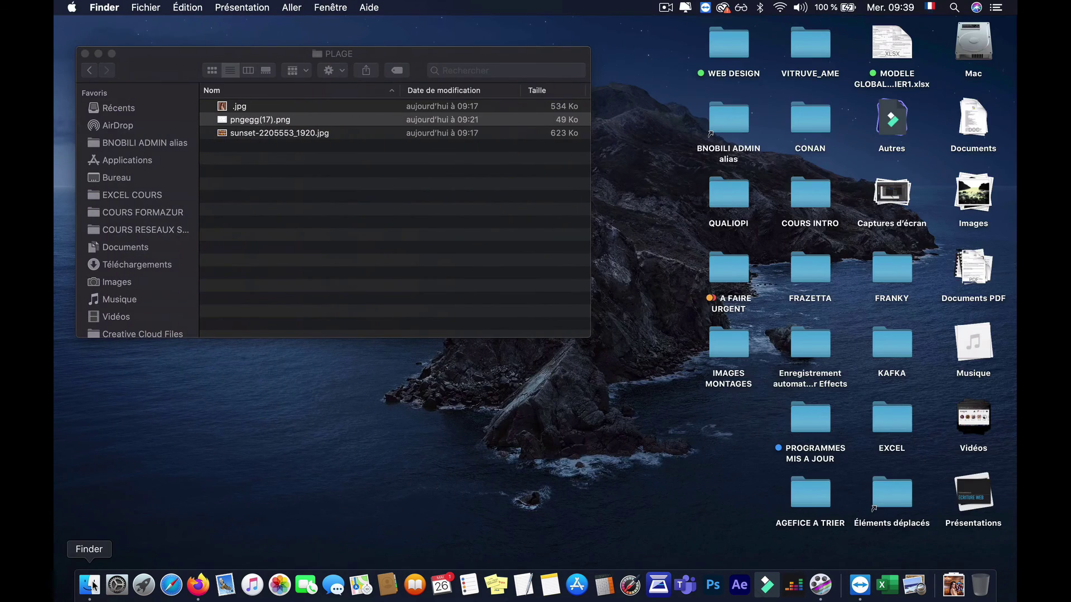
pyautogui.click(135, 266)
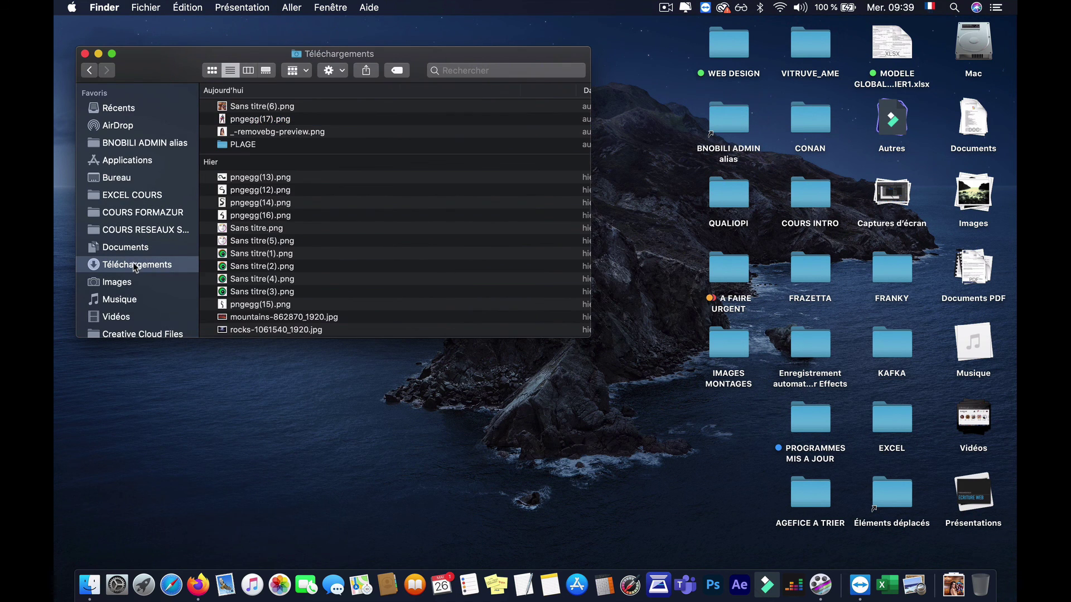
pyautogui.click(265, 109)
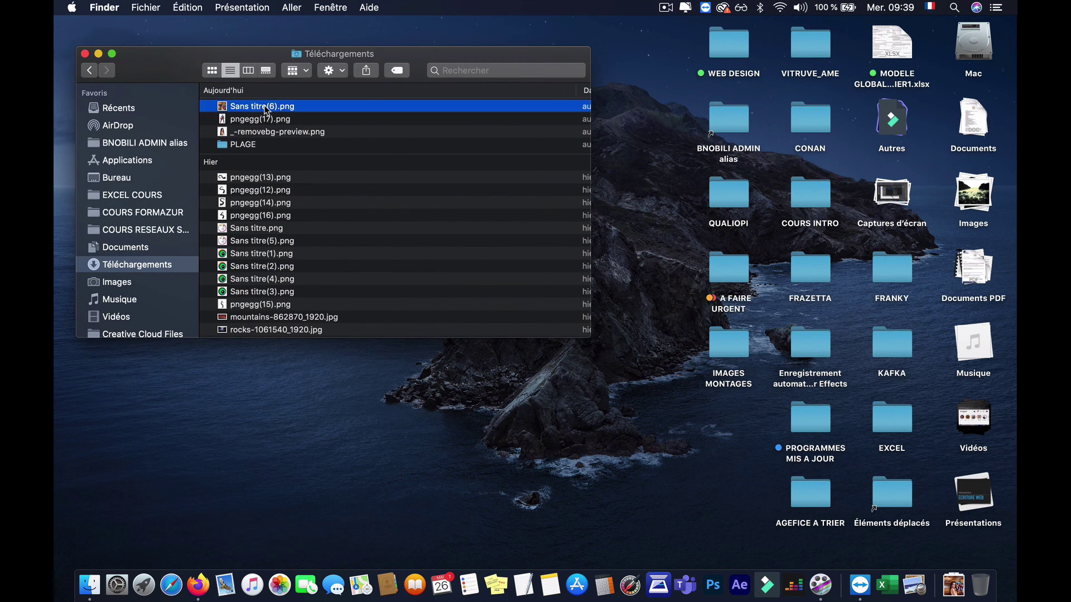
pyautogui.press('space')
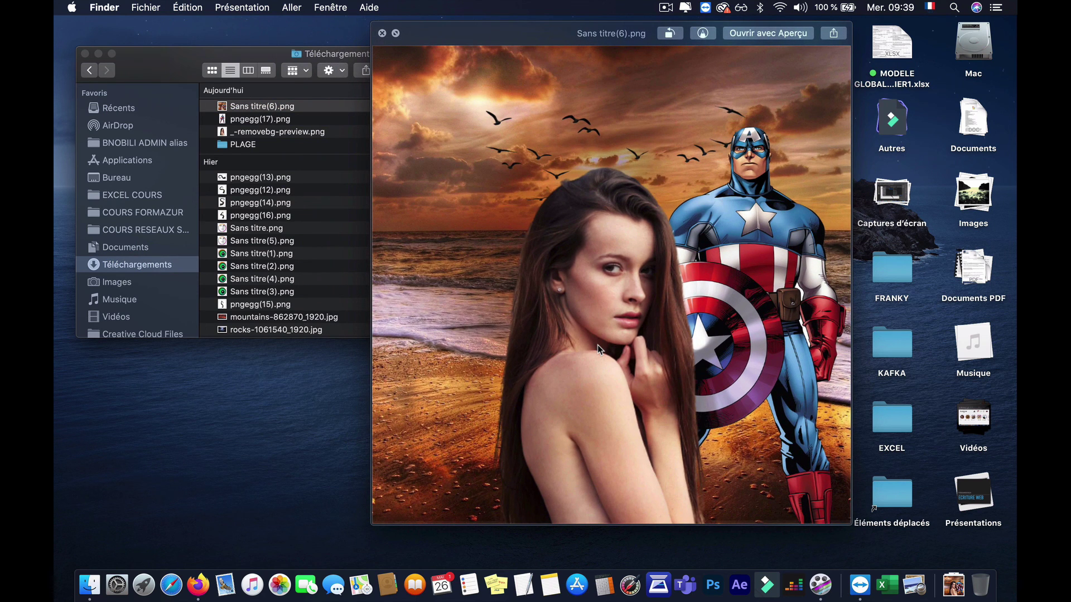